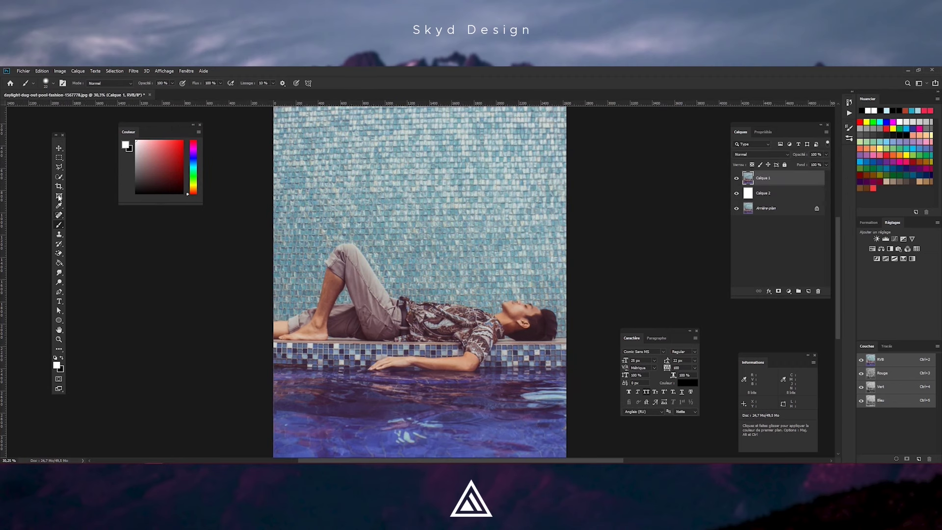
Mark the pool edge with a horizontal guide and quick-select the man's arm over the water.
key("ctrl+t")
left_click_drag(536, 143, 538, 139)
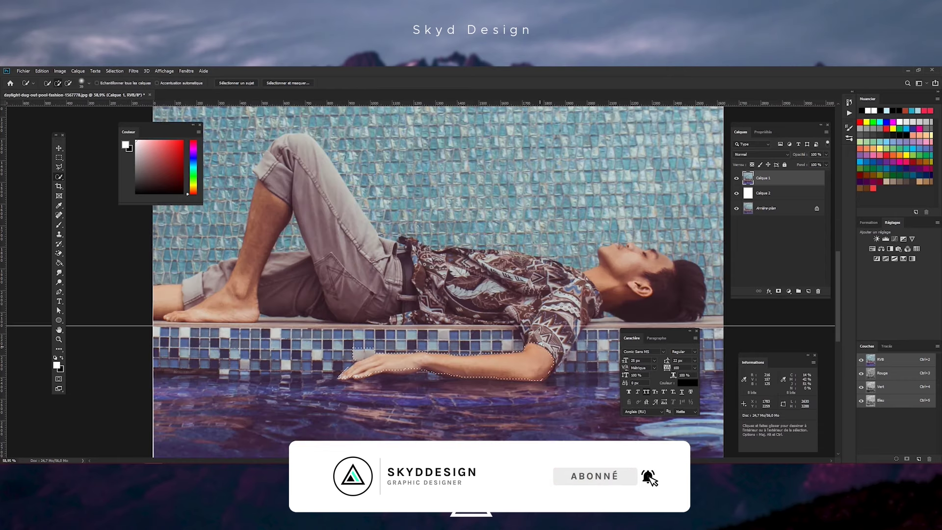
left_click_drag(549, 363, 451, 386)
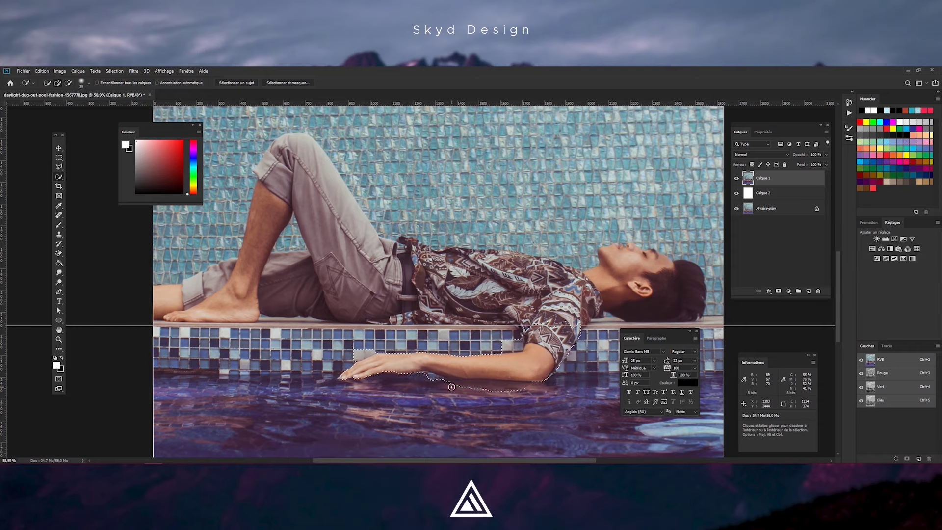
scroll(524, 332, "up", 5)
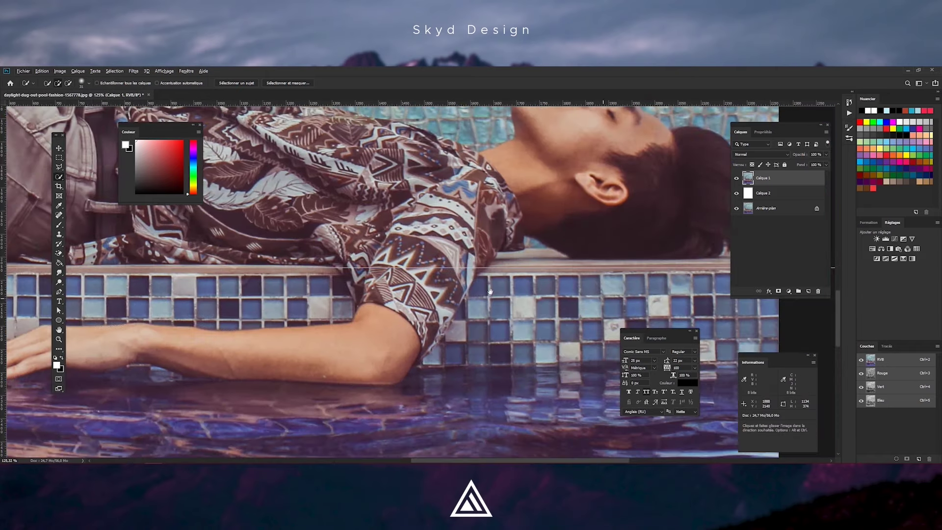
left_click_drag(521, 320, 348, 276)
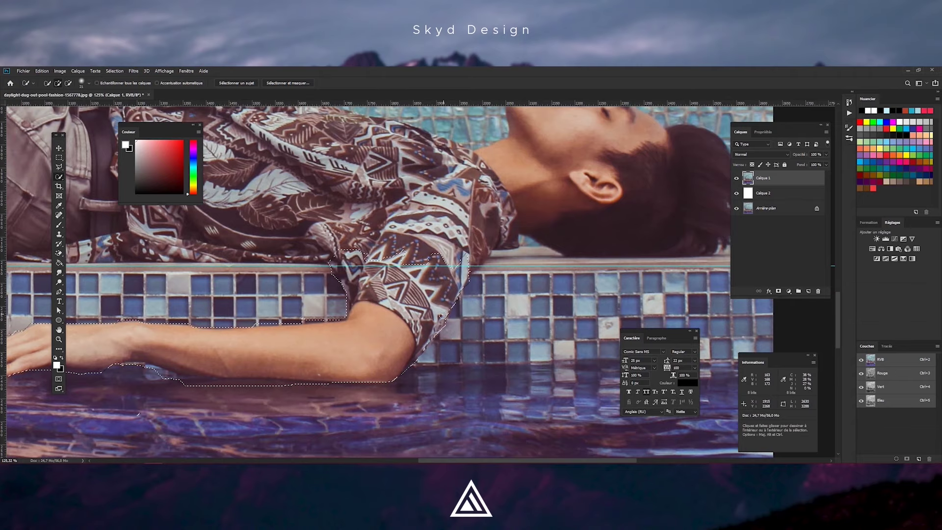
scroll(452, 294, "up", 2)
scroll(434, 293, "down", 6)
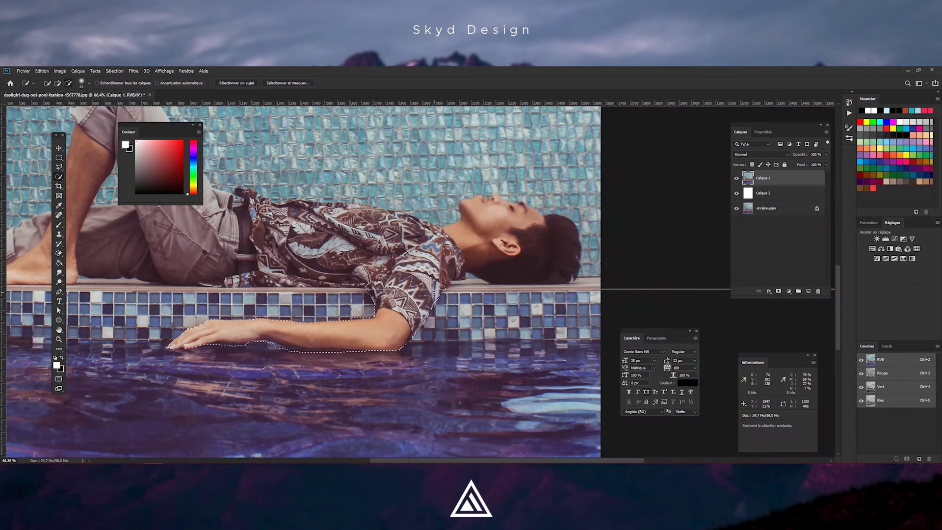
Refine the arm selection in Select and Mask, dropping the wrist water gap, and output a layer mask.
key("ctrl+alt+r")
scroll(322, 313, "up", 3)
key("bracketleft")
key("bracketleft")
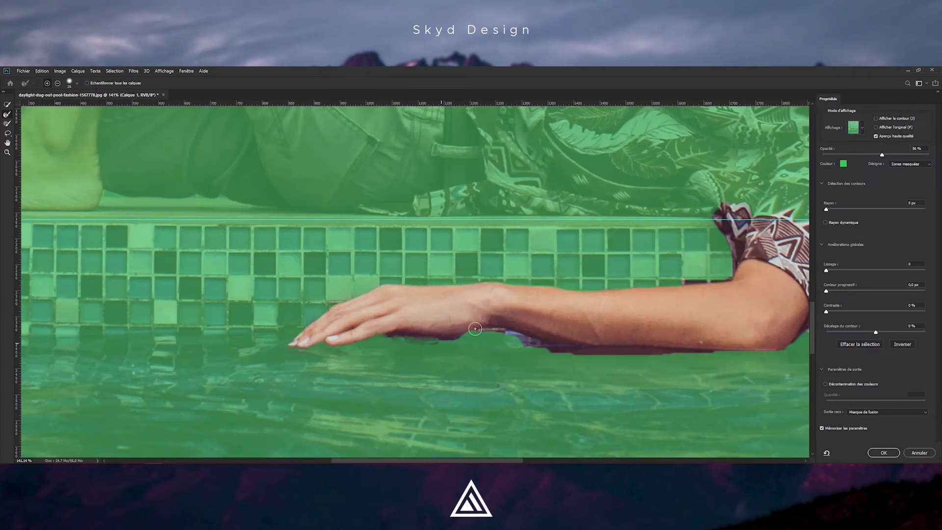
left_click_drag(471, 336, 535, 344)
scroll(486, 319, "right", 5)
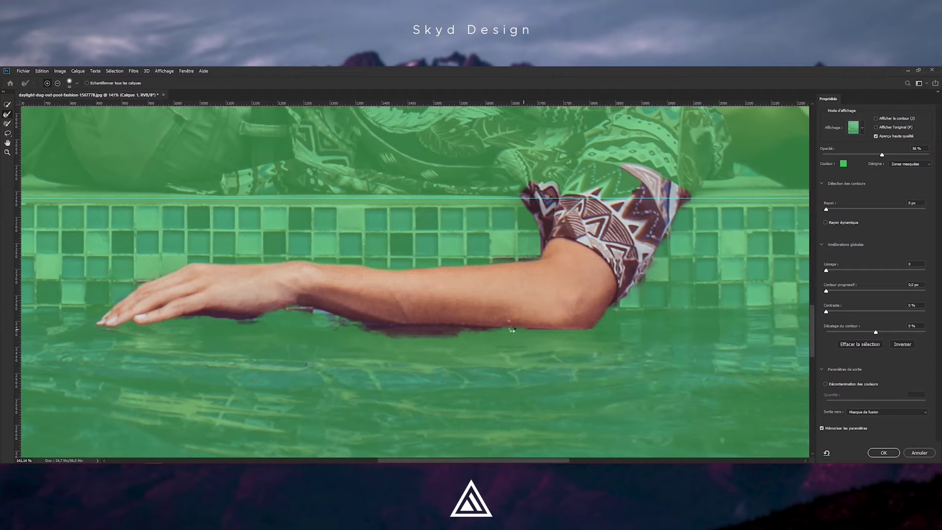
key("Return")
Fit the image in the window and draw a rectangular selection over the area above the pool edge.
key("ctrl+0")
key("m")
left_click_drag(285, 112, 575, 335)
Fill the area above the pool edge white on the mask, then clean the fringe under the fingers and forearm.
key("ctrl+BackSpace")
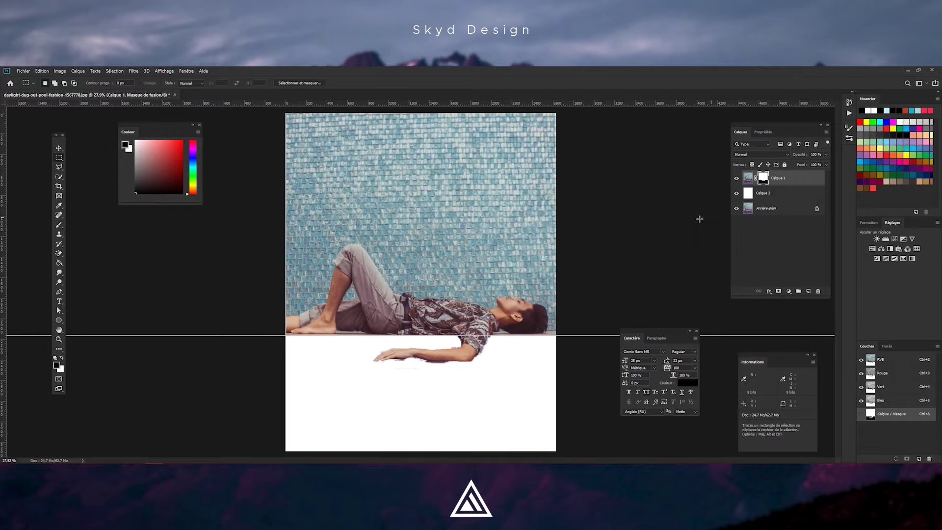
key("ctrl+d")
key("b")
scroll(410, 373, "up", 10)
mouse_move(262, 393)
left_mouse_down()
mouse_move(337, 406)
mouse_move(264, 338)
mouse_move(333, 285)
mouse_move(393, 260)
mouse_move(373, 255)
left_mouse_up()
key("ctrl+0")
scroll(328, 287, "up", 5)
left_click_drag(329, 288, 412, 283)
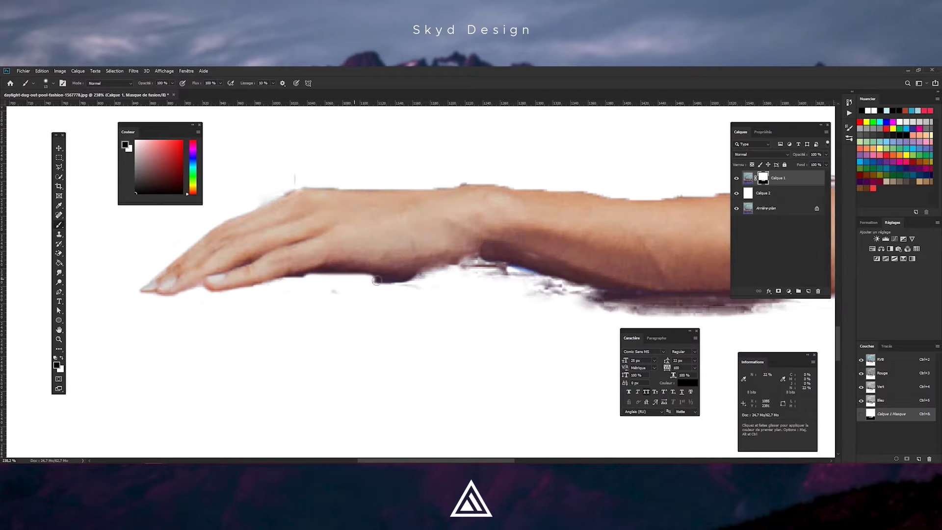
left_click_drag(294, 284, 221, 293)
Paint the mask along the arm's lower edge to remove the water fringe under the hand.
scroll(278, 295, "down", 5)
scroll(278, 295, "up", 6)
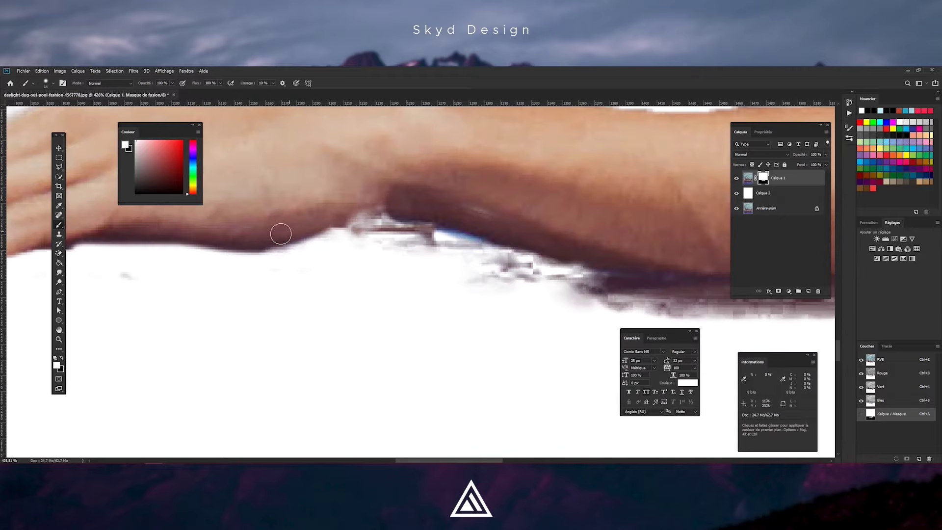
mouse_move(288, 257)
left_mouse_down()
mouse_move(394, 227)
mouse_move(540, 270)
left_mouse_up()
scroll(474, 249, "down", 5)
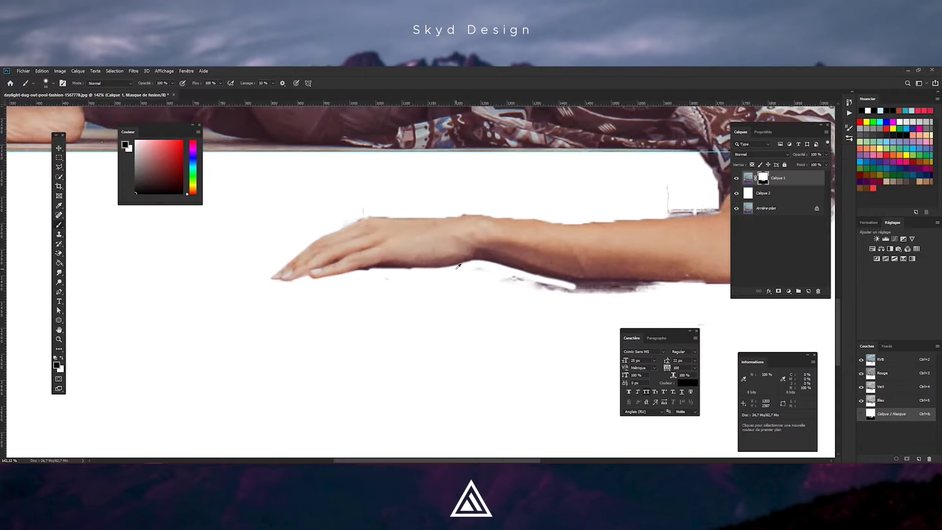
scroll(383, 285, "up", 5)
mouse_move(383, 284)
left_mouse_down()
mouse_move(233, 288)
mouse_move(252, 280)
left_mouse_up()
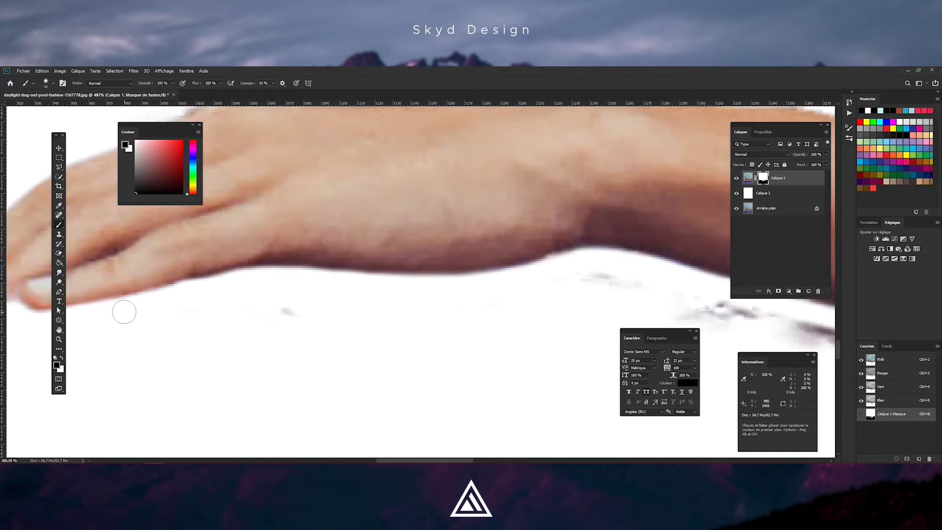
scroll(122, 311, "down", 5)
scroll(147, 339, "up", 6)
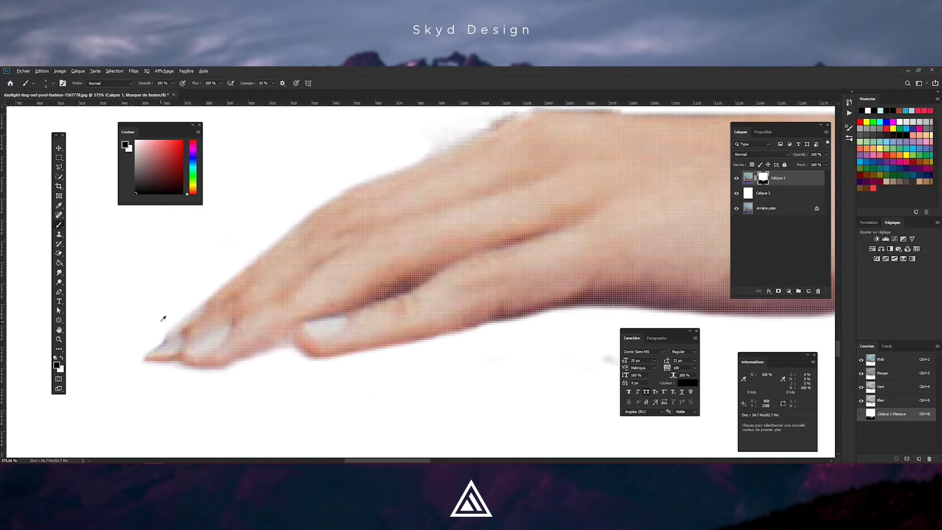
scroll(158, 316, "down", 5)
scroll(227, 298, "up", 4)
scroll(276, 284, "down", 3)
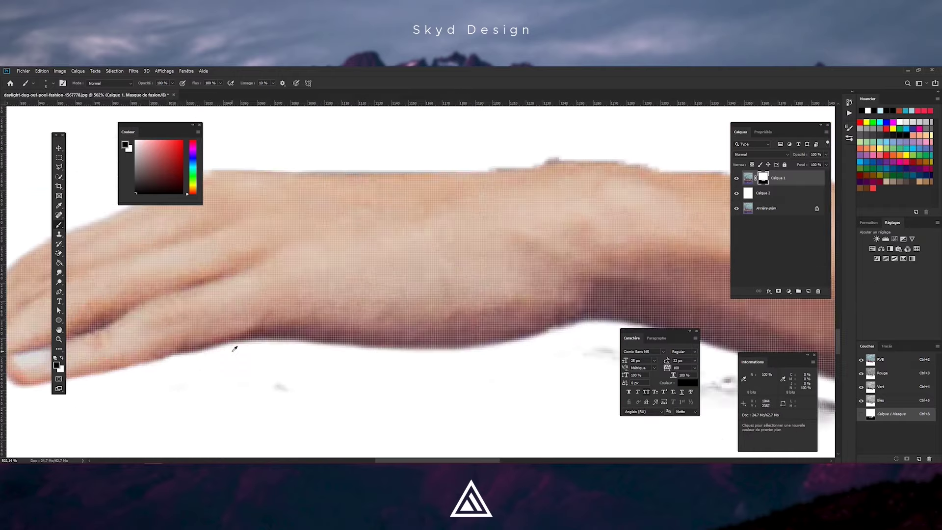
scroll(295, 304, "up", 2)
scroll(360, 357, "down", 3)
scroll(348, 333, "up", 3)
scroll(348, 332, "down", 3)
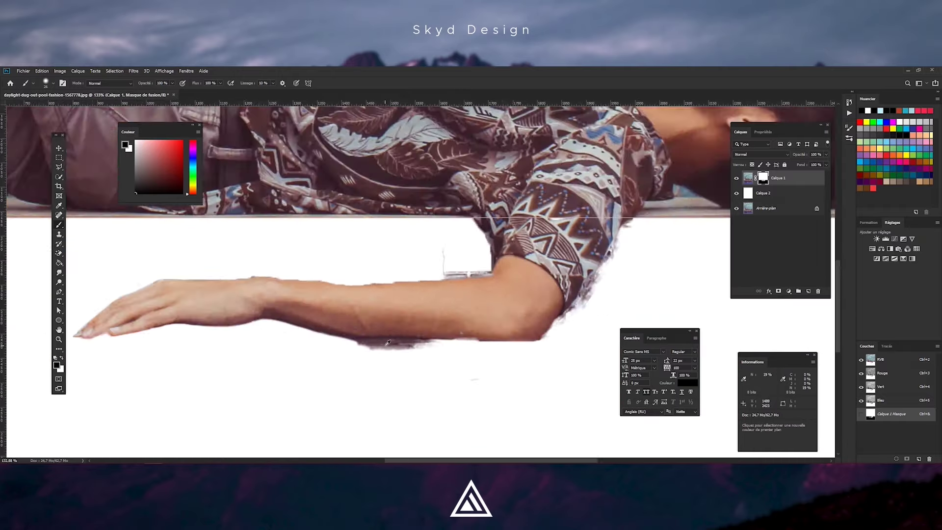
scroll(441, 319, "up", 2)
Resize the brush, paint out the dark shadow under the arm and clean the edge near the elbow.
right_click(600, 345, "alt")
mouse_move(596, 347)
left_mouse_down()
mouse_move(314, 344)
mouse_move(359, 330)
left_mouse_up()
key("x")
scroll(351, 340, "down", 3)
key("x")
scroll(333, 338, "down", 2)
scroll(324, 331, "up", 4)
right_click(326, 331, "alt")
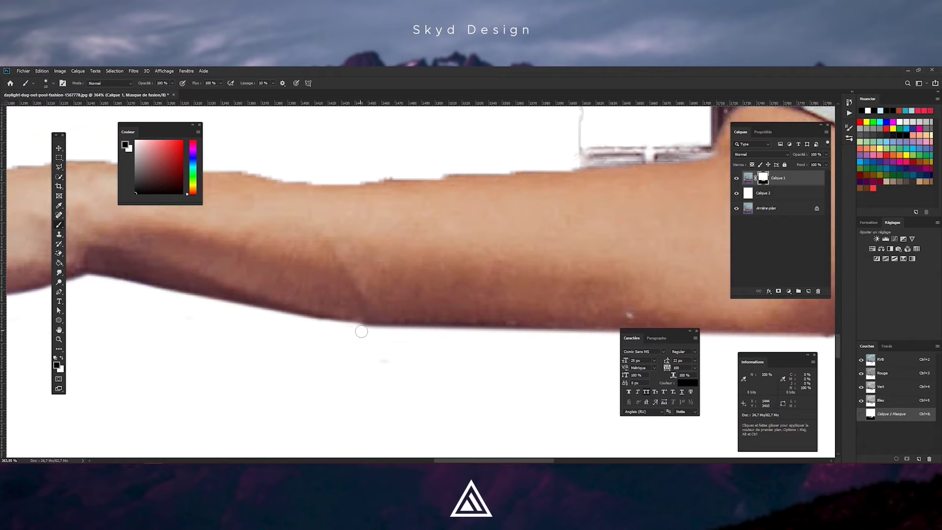
scroll(360, 330, "down", 3)
scroll(466, 322, "up", 3)
left_click_drag(467, 322, 496, 289)
key("x")
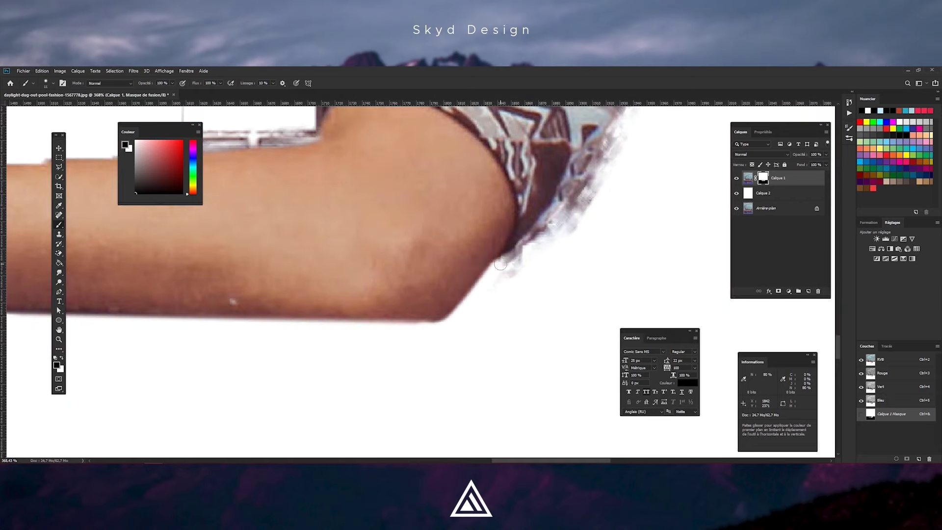
scroll(496, 289, "down", 3)
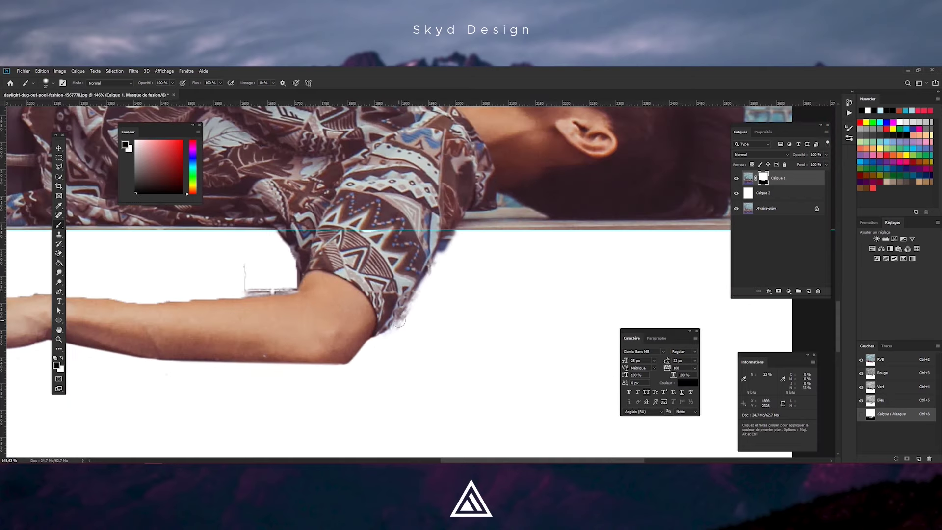
Clean the shirt sleeve edge and touch up the arm's top edge on the mask.
left_click_drag(456, 229, 392, 324)
scroll(434, 230, "up", 3)
key("x")
scroll(434, 225, "down", 3)
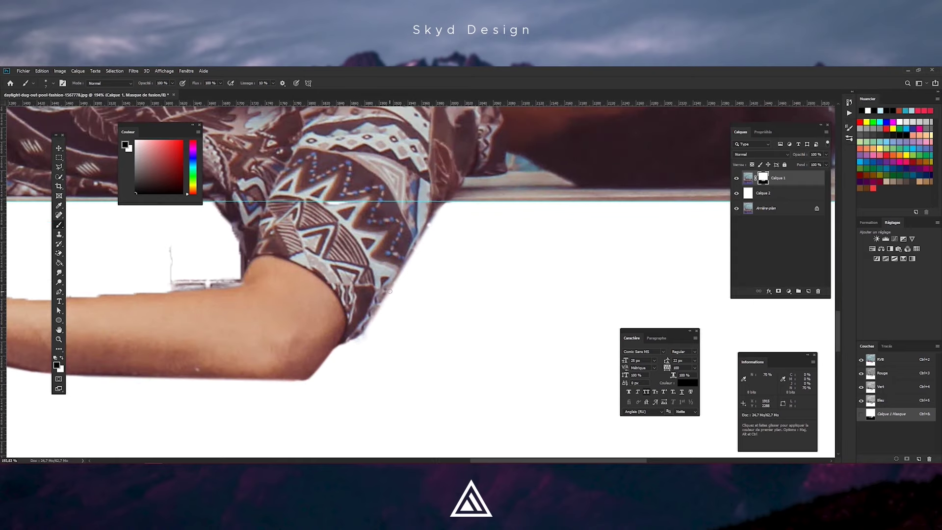
scroll(415, 260, "up", 4)
scroll(487, 206, "down", 3)
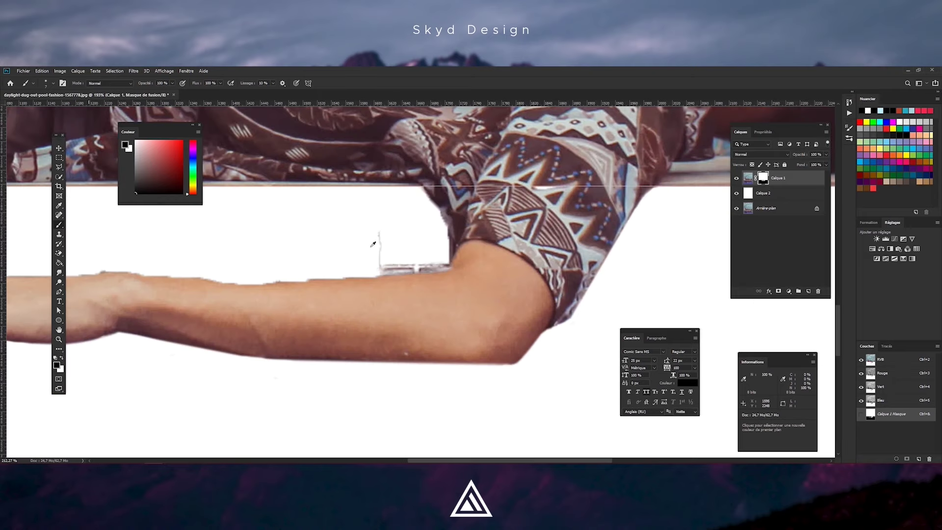
key("x")
scroll(442, 275, "up", 3)
scroll(452, 284, "down", 3)
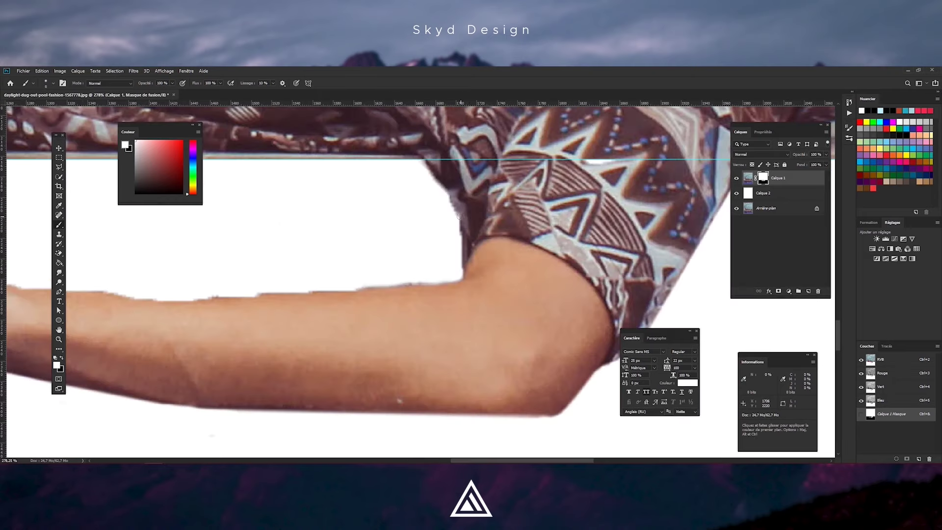
scroll(436, 279, "down", 3)
scroll(435, 279, "up", 5)
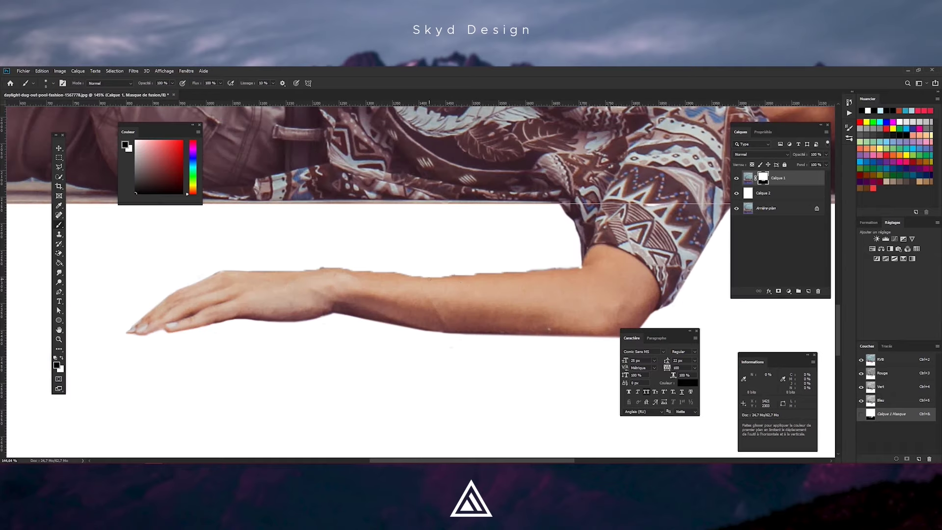
left_click_drag(400, 273, 579, 265)
left_click_drag(309, 269, 410, 271)
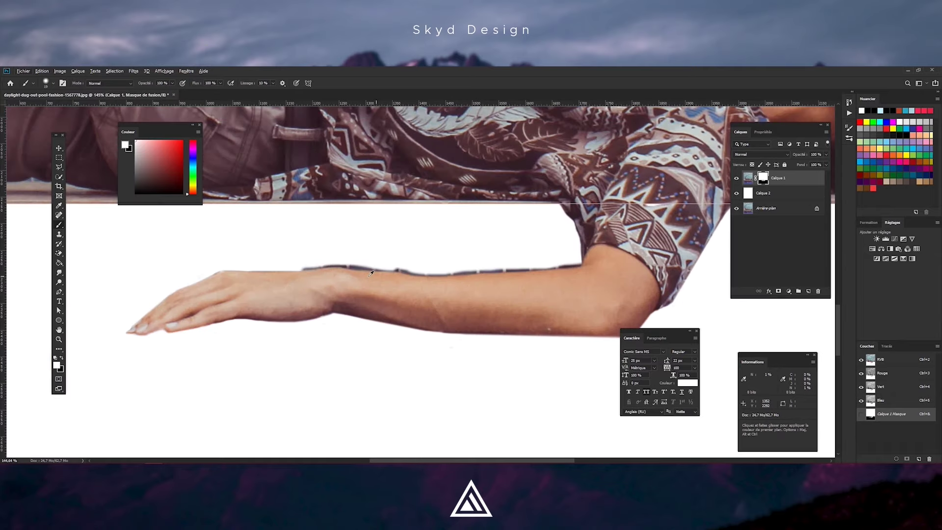
scroll(323, 270, "up", 3)
key("x")
mouse_move(245, 277)
left_mouse_down()
mouse_move(368, 261)
mouse_move(545, 282)
left_mouse_up()
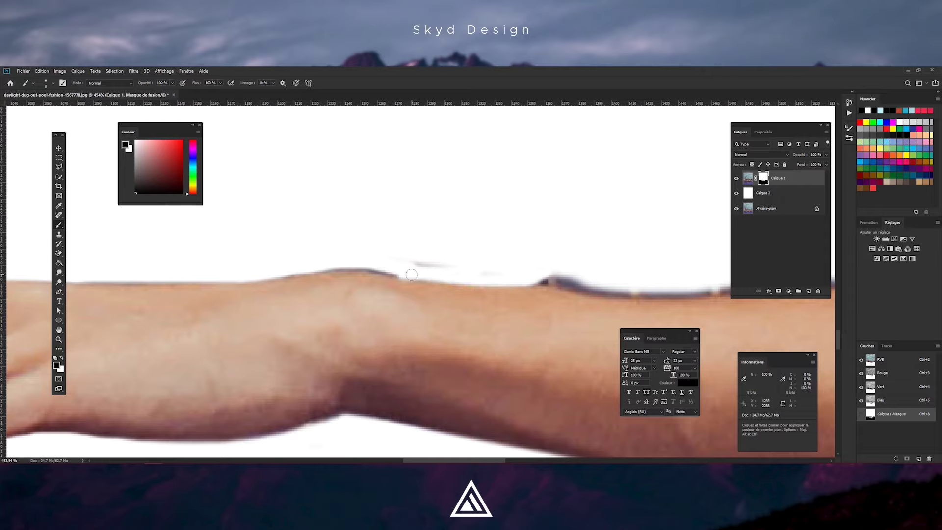
left_click_drag(402, 272, 357, 267)
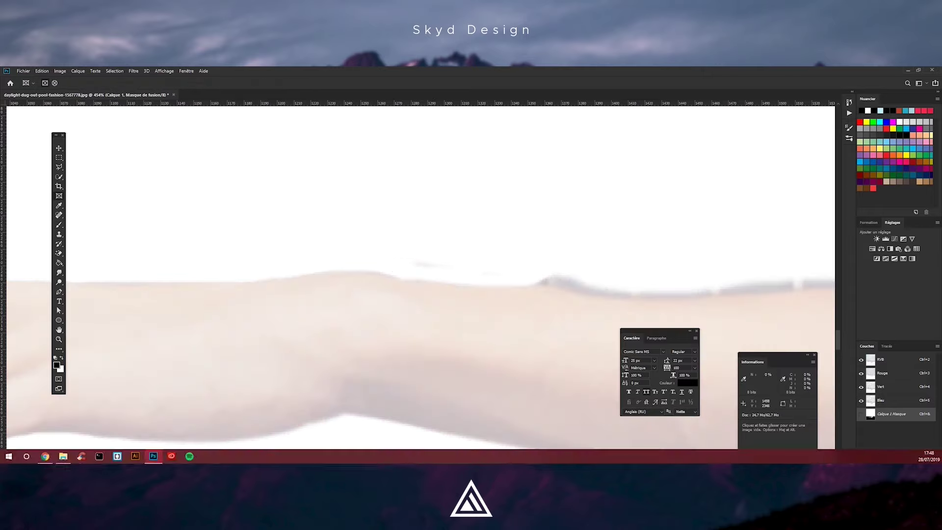
Restore the Layers panel and remove the remaining dark fringe along the arm's top edge.
left_click(164, 71)
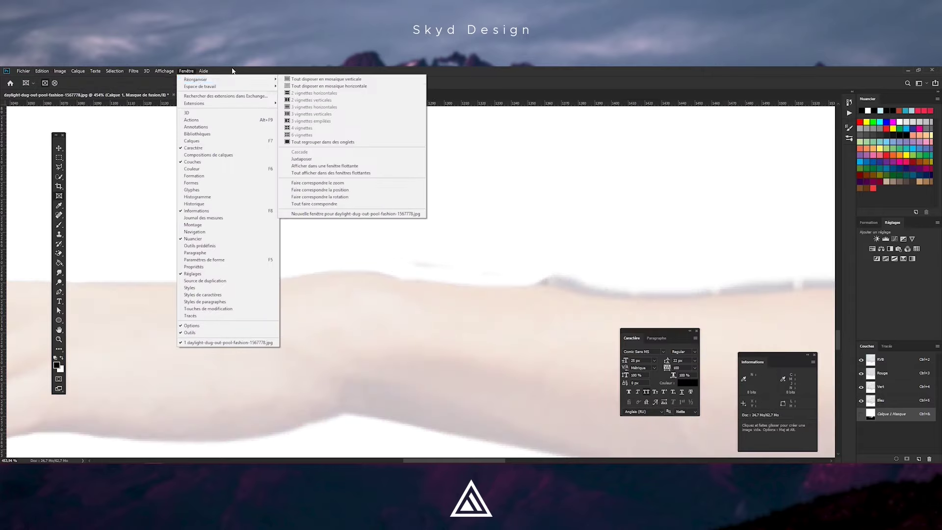
key("Escape")
key("ctrl+0")
left_click(186, 71)
left_click(211, 133)
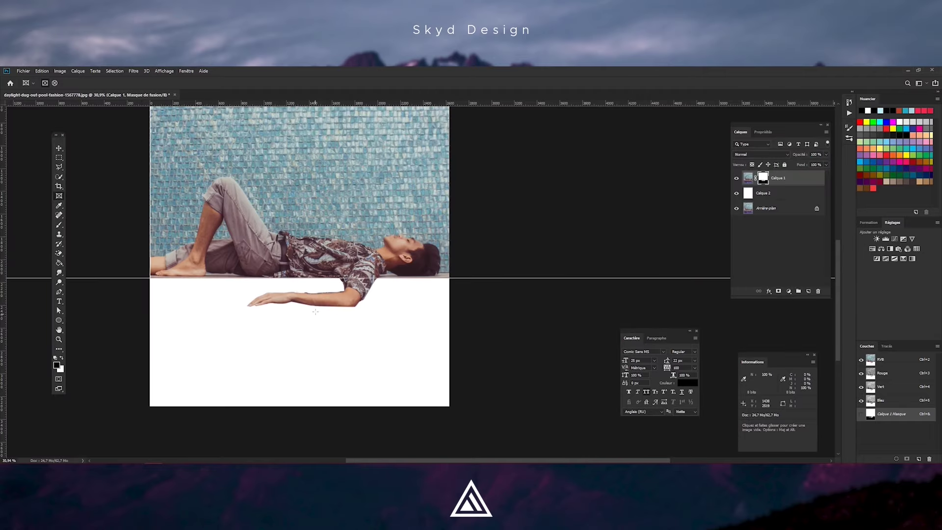
scroll(298, 275, "up", 3)
scroll(299, 274, "up", 3)
scroll(297, 274, "up", 1)
left_click_drag(302, 287, 506, 286)
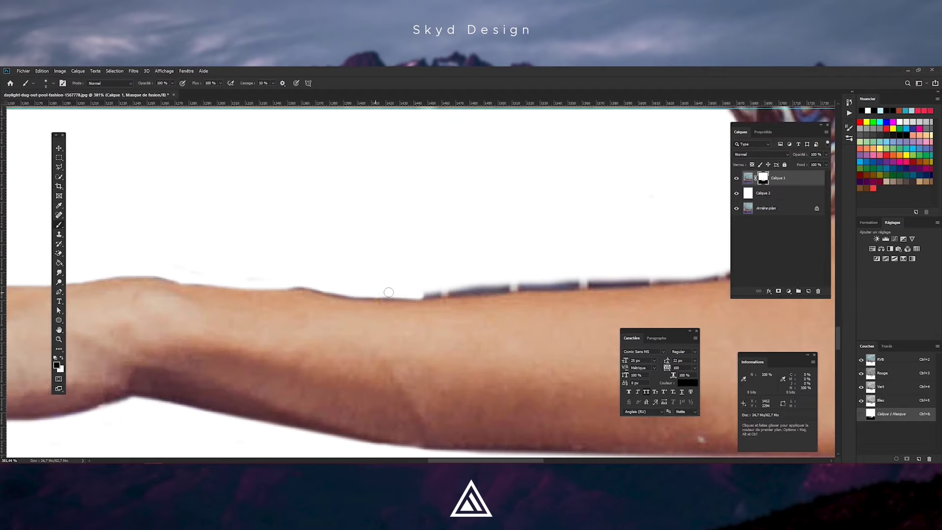
scroll(506, 286, "down", 5)
scroll(579, 263, "up", 2)
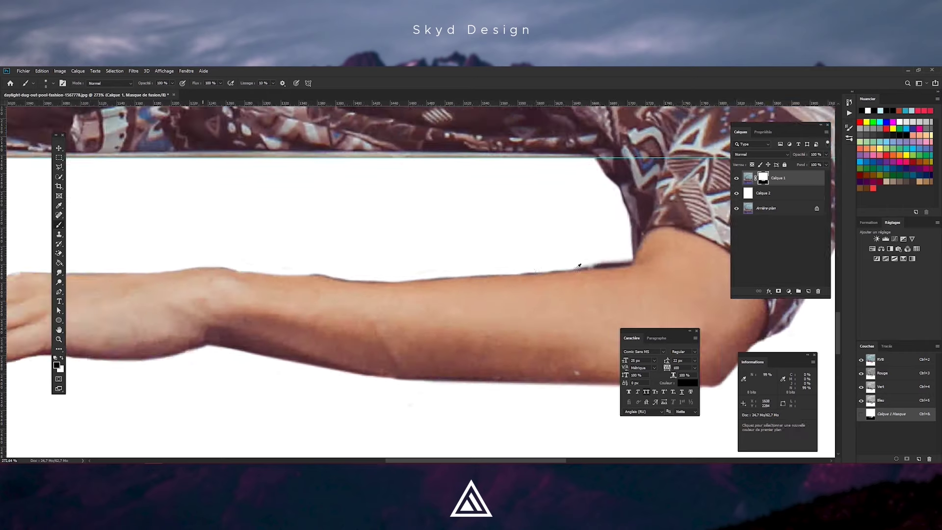
scroll(632, 254, "up", 4)
scroll(632, 254, "down", 10)
key("s")
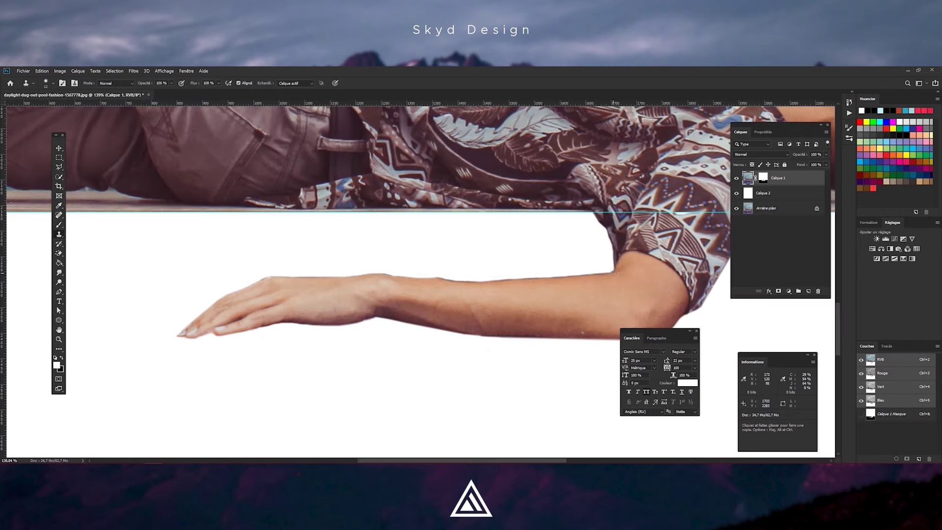
Retouch the arm's edge with the Clone Stamp.
scroll(392, 274, "up", 5)
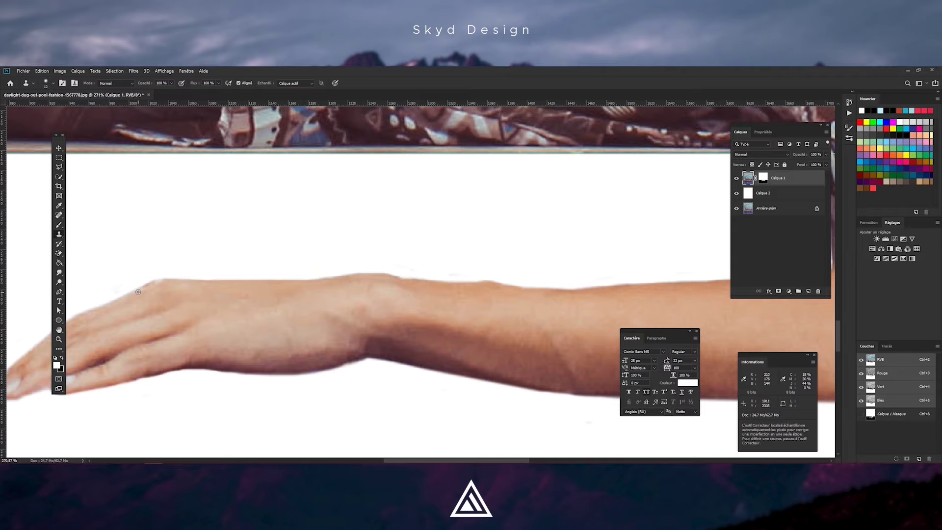
scroll(141, 284, "down", 10)
scroll(274, 314, "up", 10)
scroll(275, 315, "down", 12)
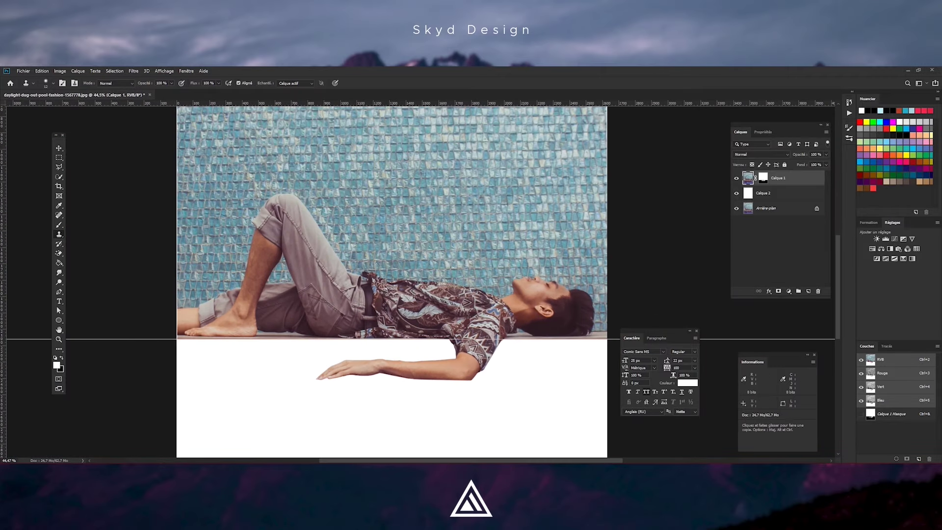
scroll(442, 305, "up", 3)
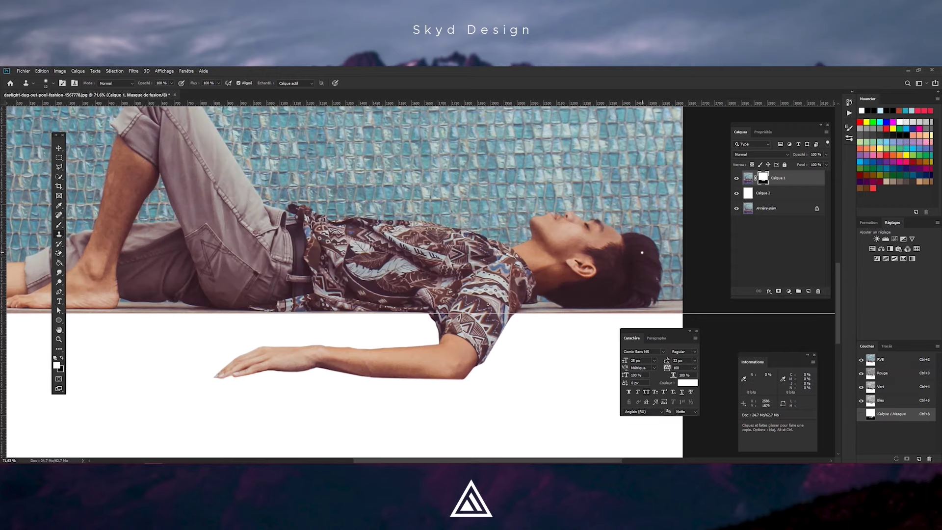
scroll(441, 304, "down", 4)
Darken the shading around the man's lower leg and ankle with the Burn tool (Midtones, 50%).
key("o")
scroll(319, 314, "up", 3)
scroll(319, 314, "down", 2)
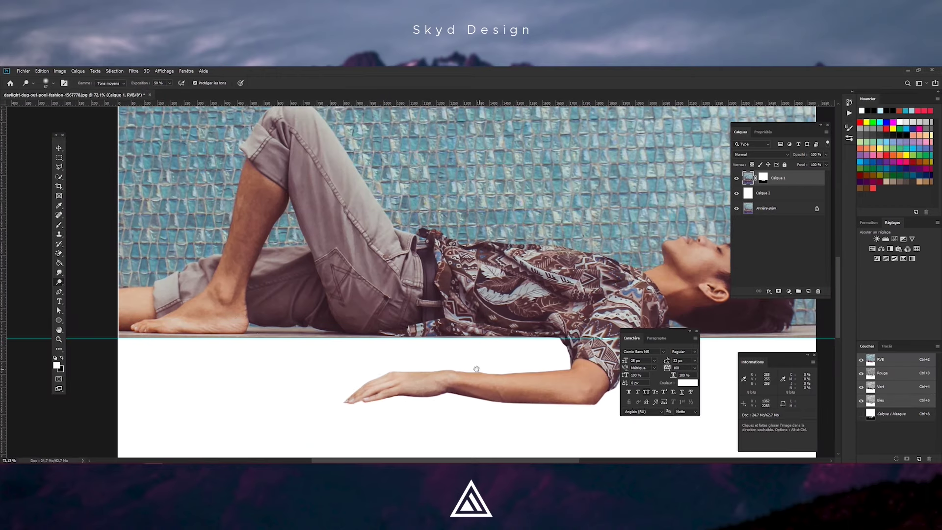
scroll(478, 343, "up", 3)
scroll(478, 343, "down", 3)
scroll(250, 339, "up", 1)
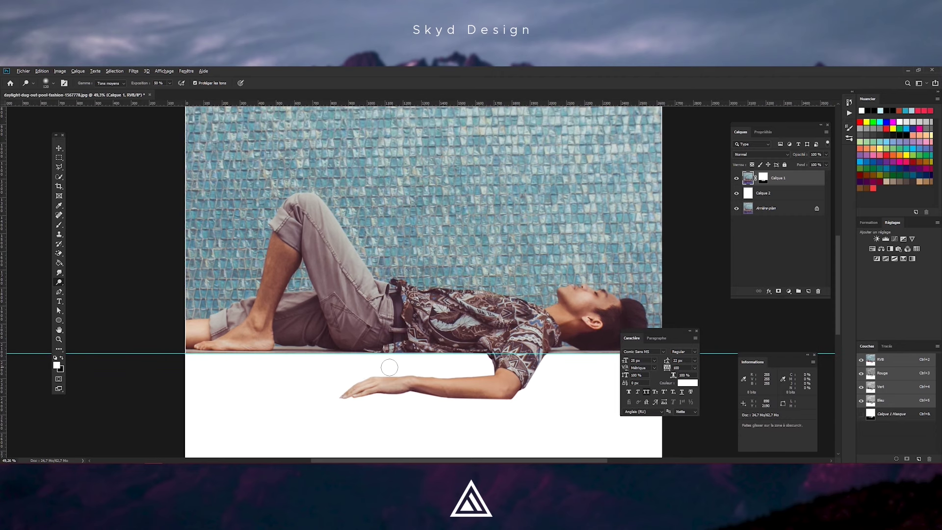
scroll(466, 360, "down", 1)
scroll(328, 357, "up", 3)
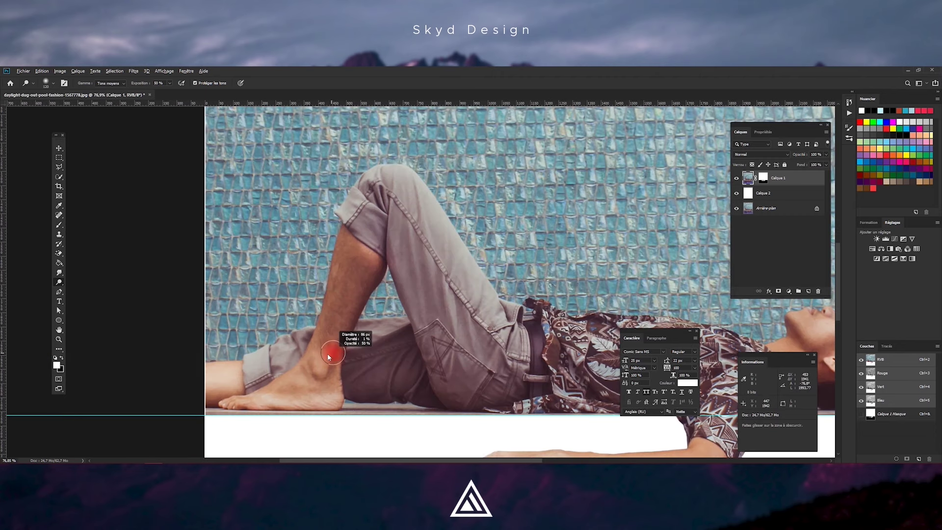
scroll(128, 287, "down", 4)
scroll(344, 344, "up", 3)
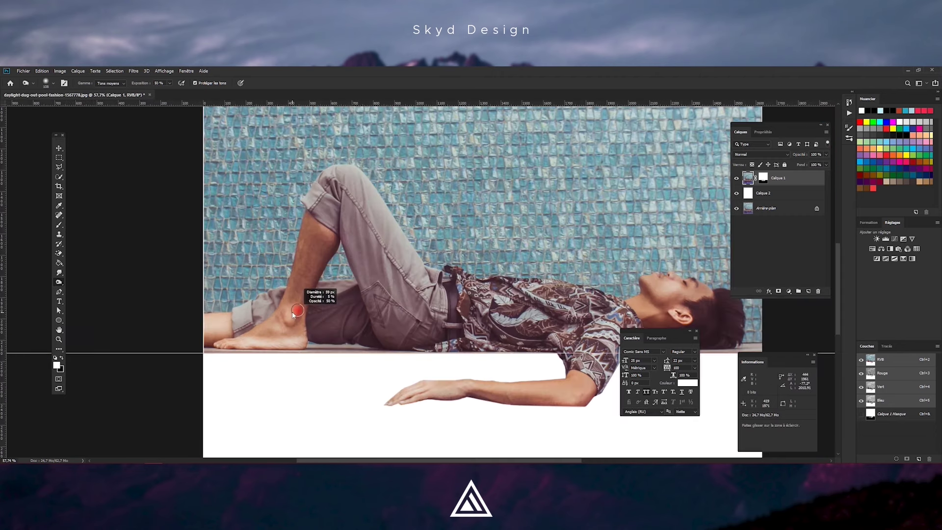
scroll(326, 309, "down", 4)
scroll(442, 314, "up", 5)
scroll(541, 320, "down", 5)
scroll(541, 320, "up", 3)
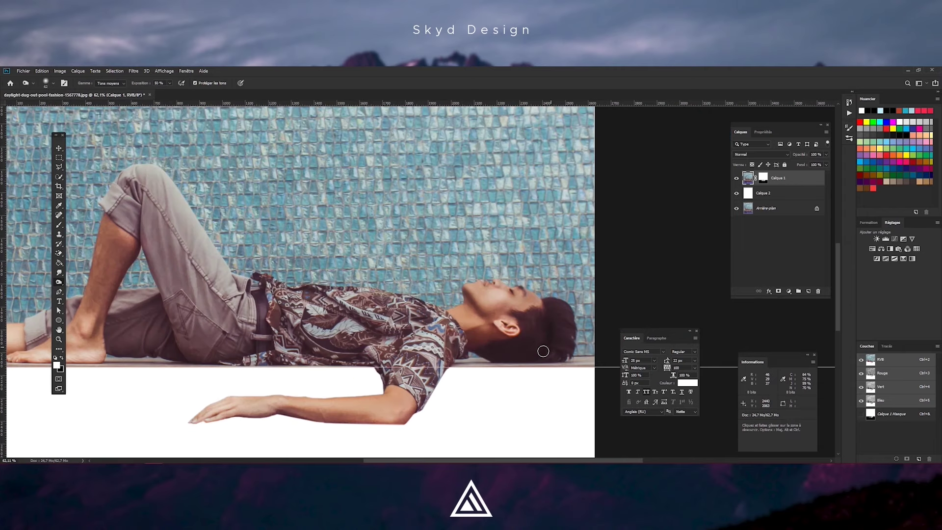
scroll(484, 353, "down", 5)
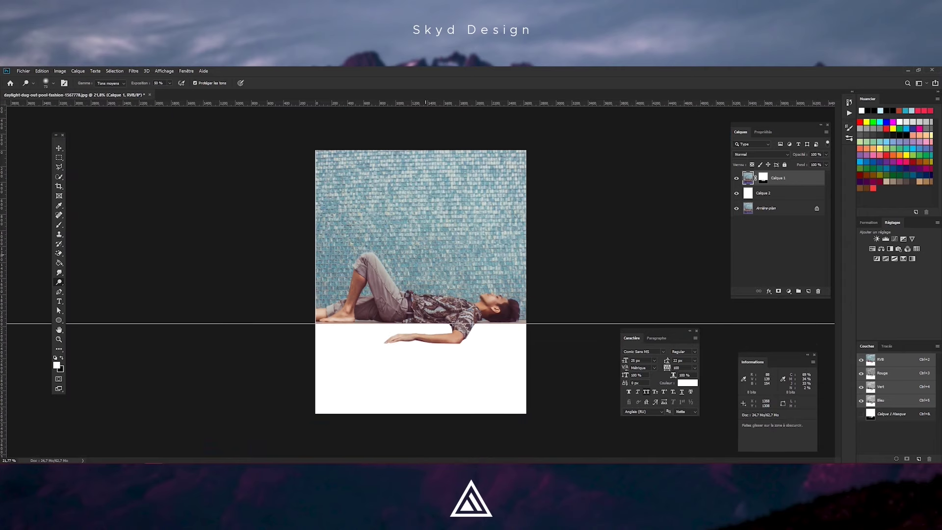
Create a new white document and place the Instagram phone mockup in it.
key("ctrl+n")
key("Return")
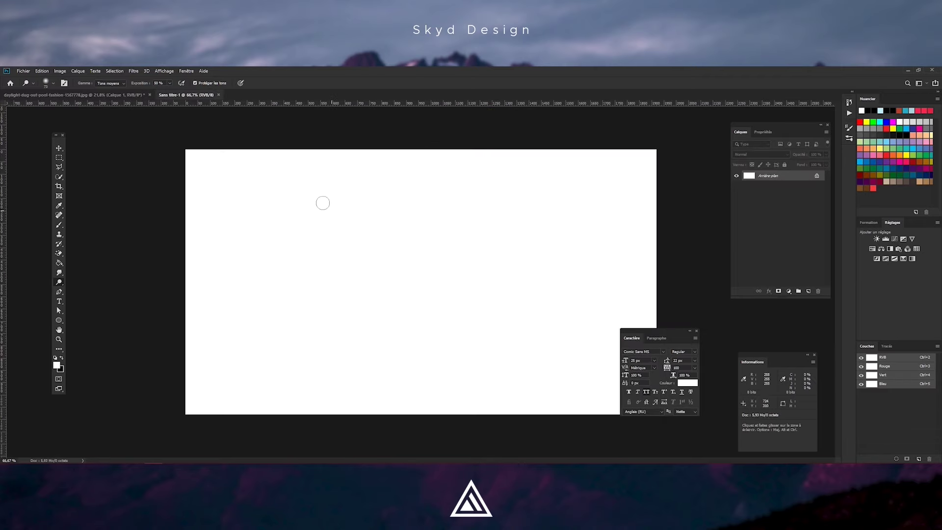
key("alt+Tab")
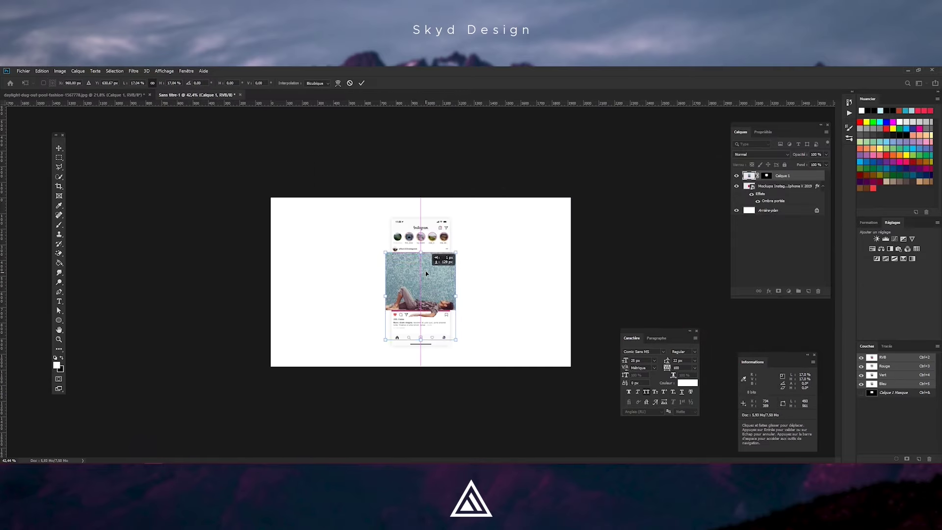
key("Return")
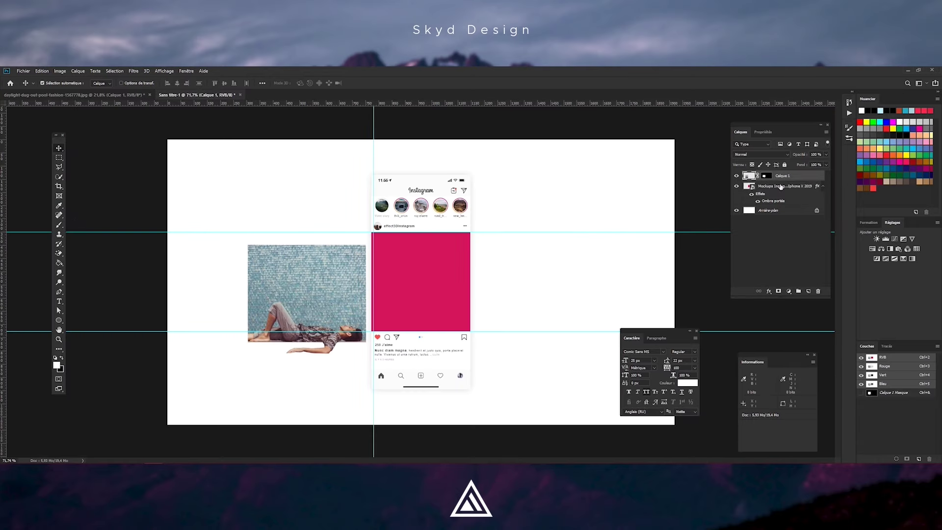
Drag the pool photo onto the mockup, scale it over the post area, and hide the base copy.
left_click(781, 187)
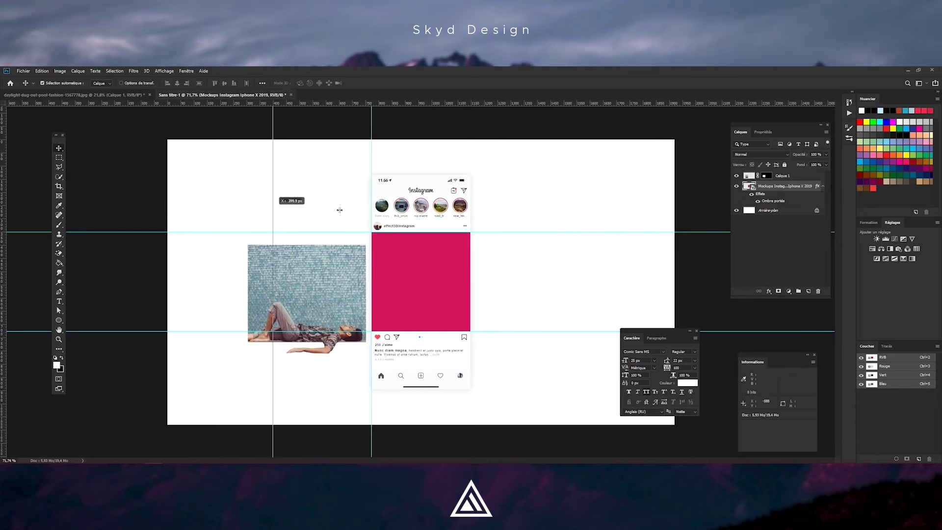
left_click_drag(298, 284, 413, 283)
key("ctrl+t")
scroll(369, 332, "up", 5)
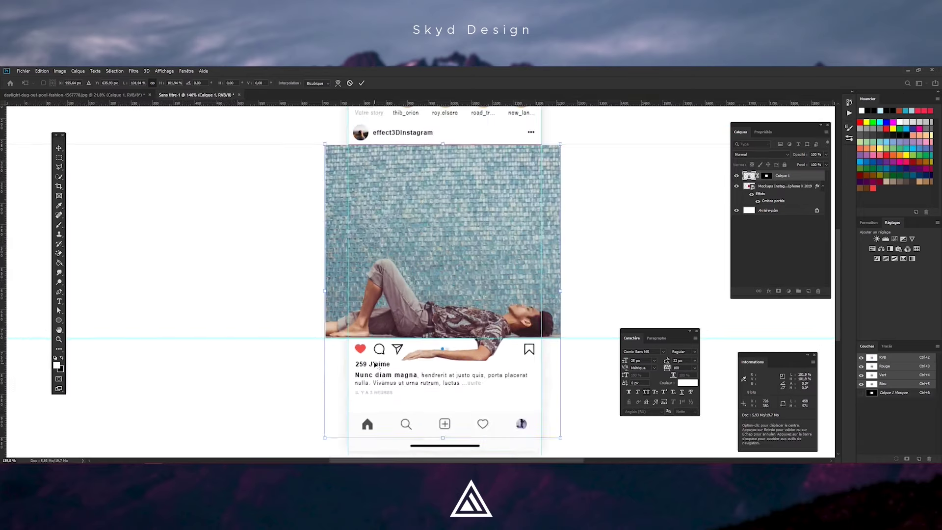
scroll(369, 332, "down", 5)
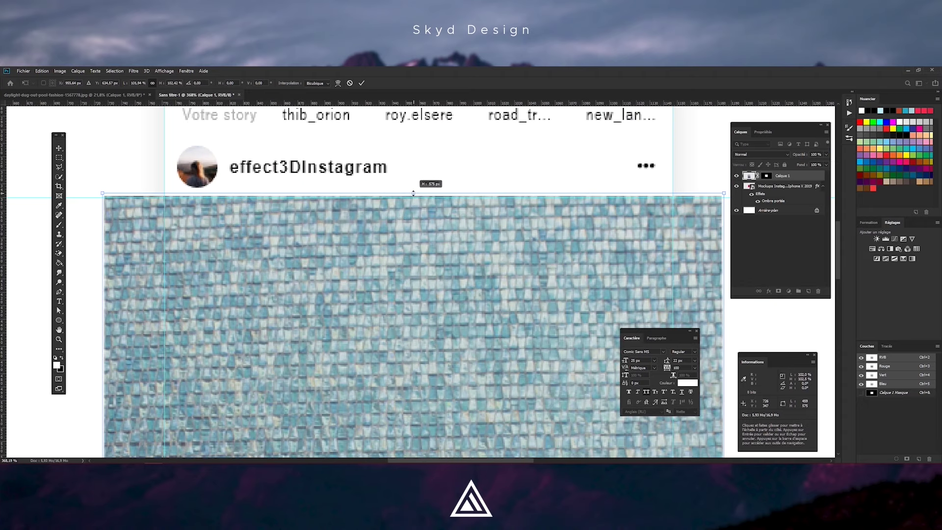
scroll(420, 205, "down", 3)
key("alt+space")
key("Escape")
key("Return")
left_click_drag(473, 267, 460, 268)
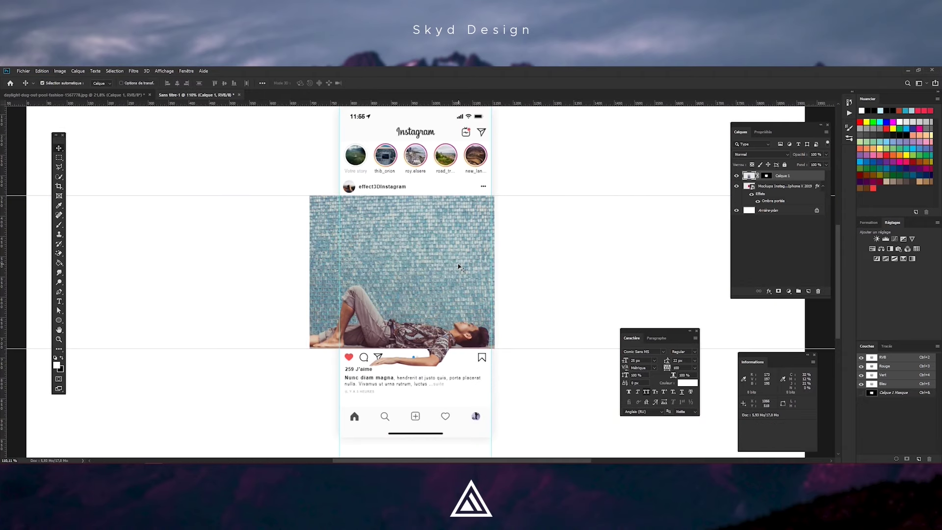
left_click(736, 186)
Hide the copied photo left of the post frame by deleting a marquee area on its mask.
left_click(767, 176)
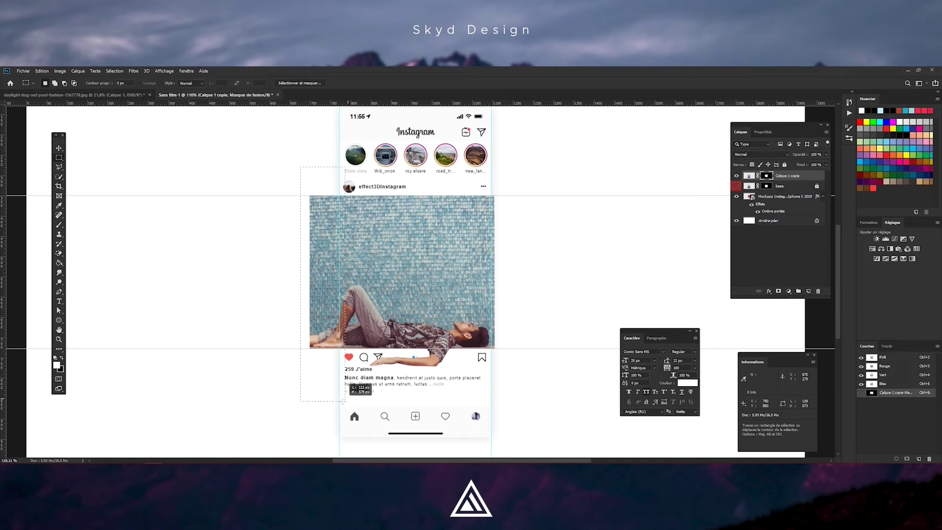
key("m")
left_click_drag(300, 167, 338, 403)
key("Delete")
key("ctrl+d")
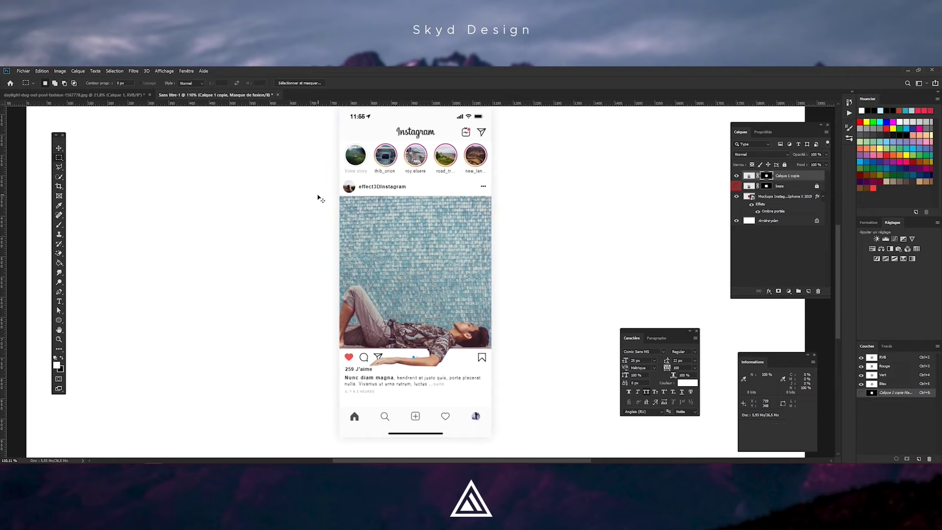
scroll(376, 213, "up", 4)
scroll(377, 214, "down", 3)
scroll(421, 385, "up", 1)
scroll(421, 385, "up", 3)
Create a new layer named 'men' and fill the arm-shaped selection with black.
left_click(781, 187)
key("ctrl+shift+n")
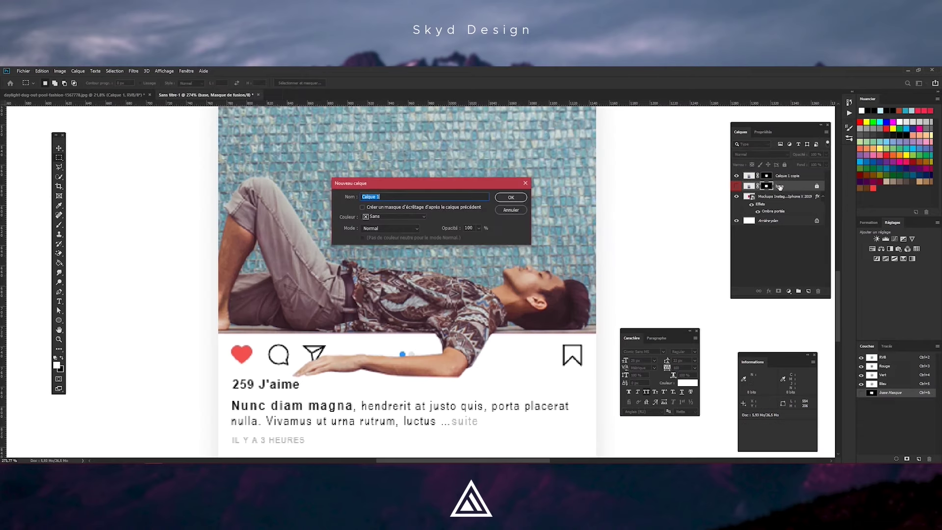
type("men")
key("Return")
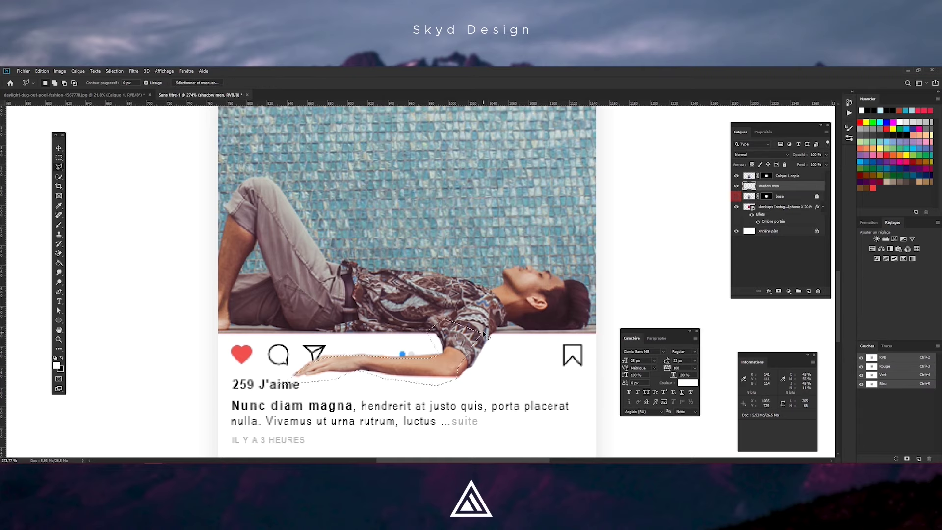
key("ctrl+BackSpace")
key("ctrl+d")
Apply Gaussian Blur to the black shadow and add a layer mask with an enlarged brush.
left_click(133, 70)
key("Return")
key("l")
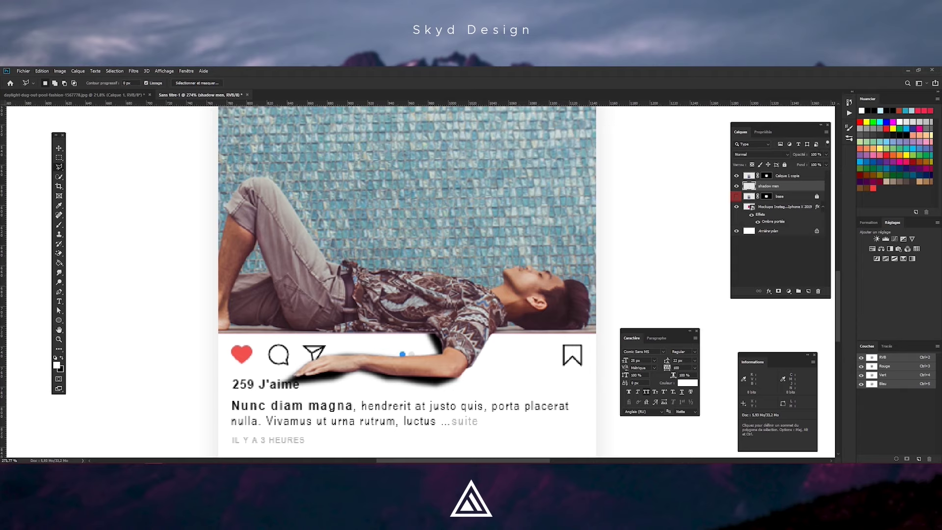
left_click(779, 291)
key("b")
key("bracketright")
key("bracketright")
key("bracketright")
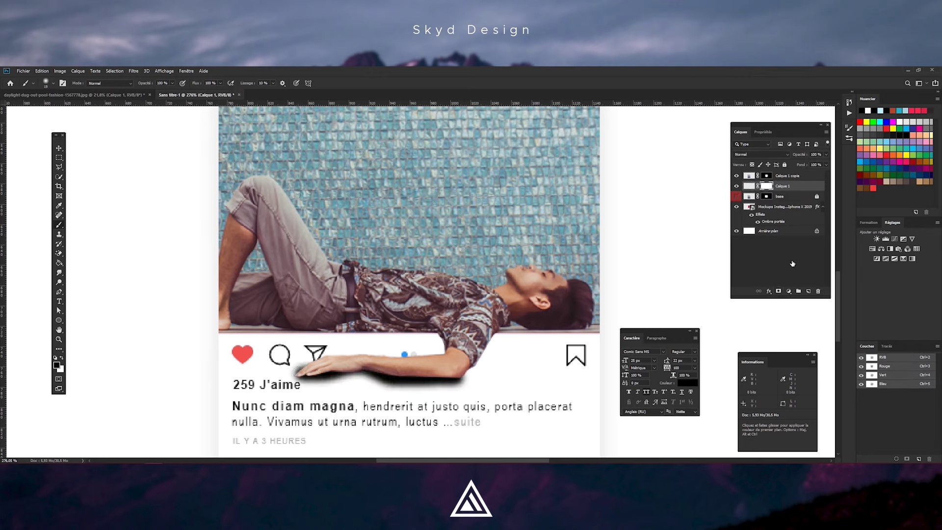
Lower the shadow layer's opacity to 30% and target its mask with a larger brush.
left_click(779, 291)
left_click_drag(800, 154, 779, 152)
left_click(766, 186)
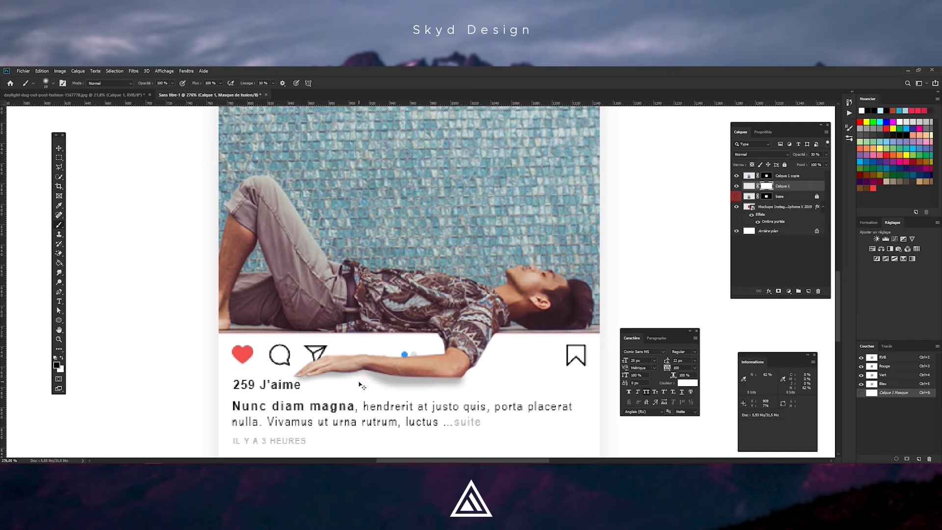
key("bracketright")
key("bracketright")
key("bracketright")
scroll(373, 404, "down", 3)
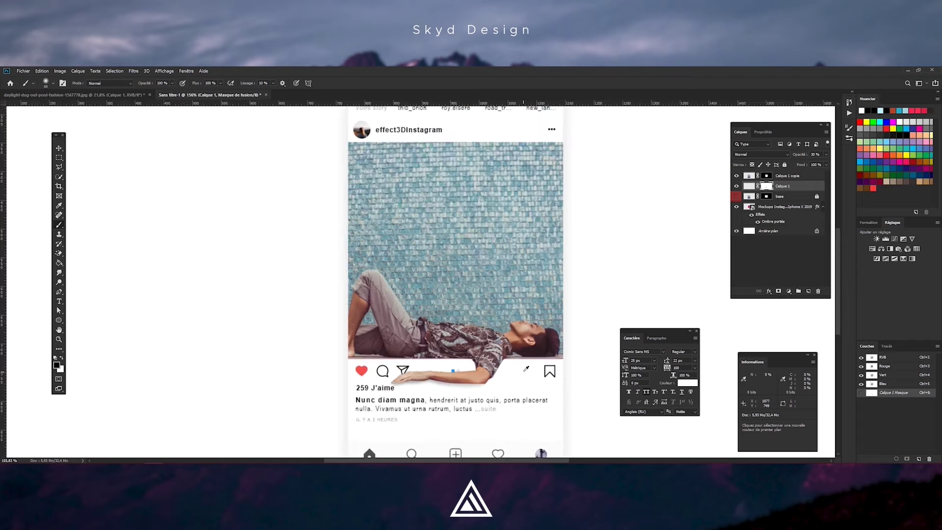
scroll(432, 388, "up", 3)
scroll(466, 378, "down", 2)
scroll(496, 373, "up", 2)
scroll(497, 373, "up", 2)
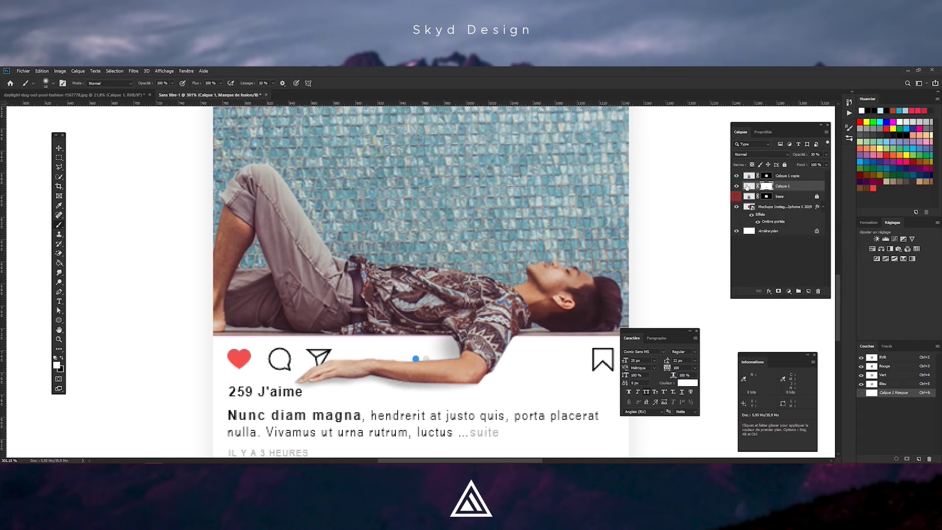
Set the layer opacity to 40% and zoom in to refine the arm over the action bar.
left_click(748, 186)
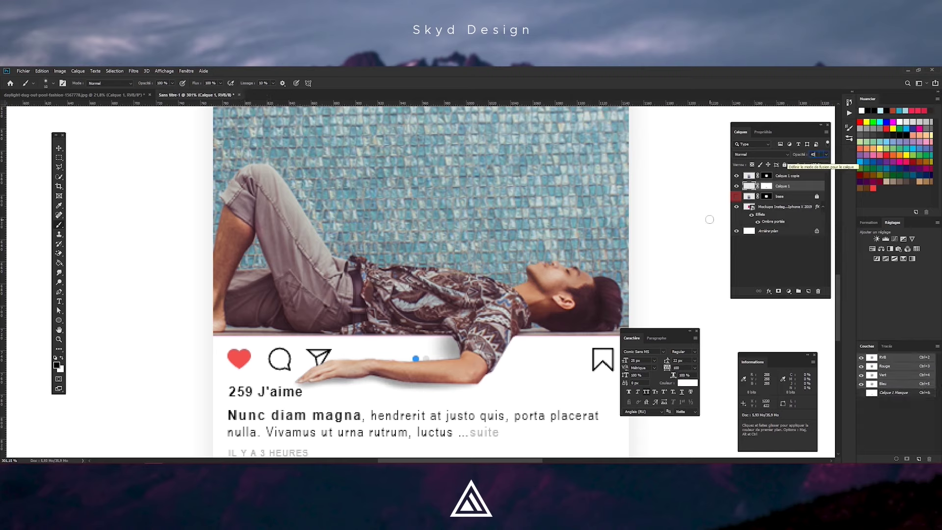
key("Return")
key("ctrl+backslash")
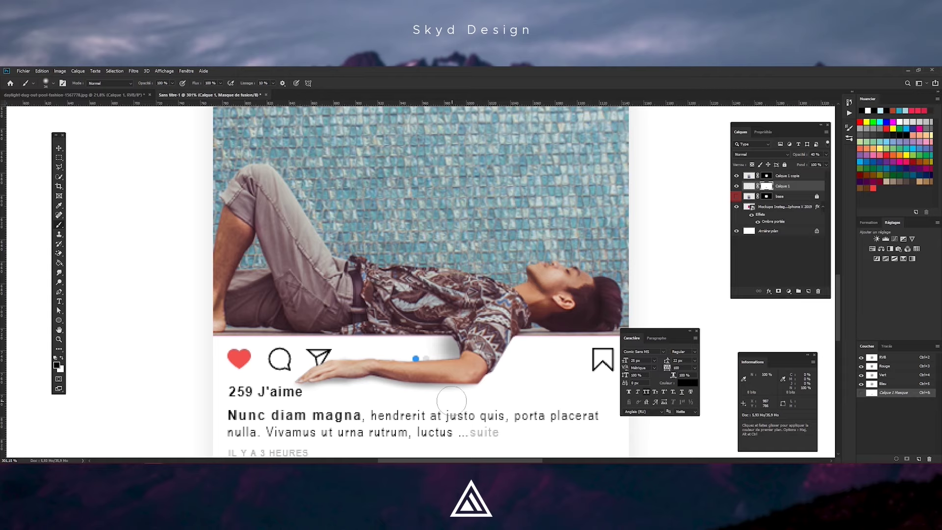
scroll(393, 406, "up", 3)
scroll(392, 405, "down", 2)
scroll(391, 409, "up", 3)
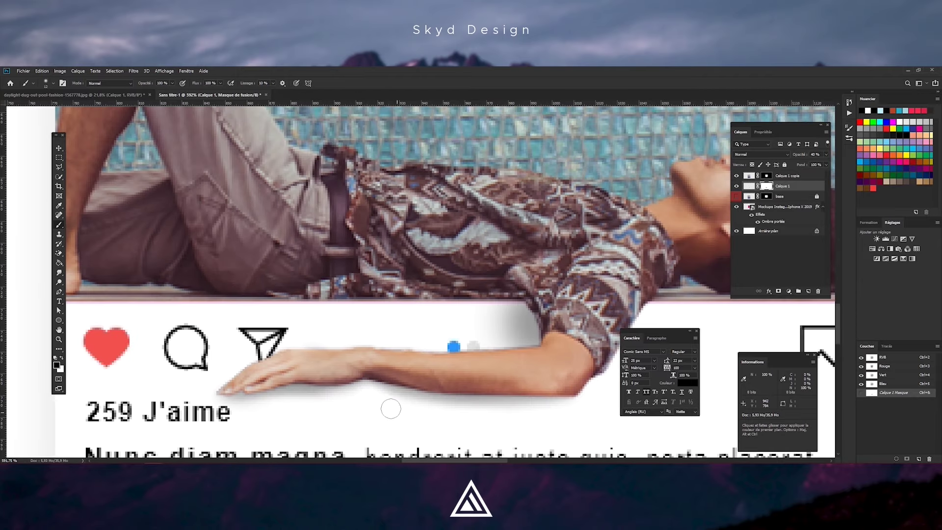
scroll(391, 409, "down", 5)
scroll(442, 343, "up", 1)
scroll(468, 313, "up", 2)
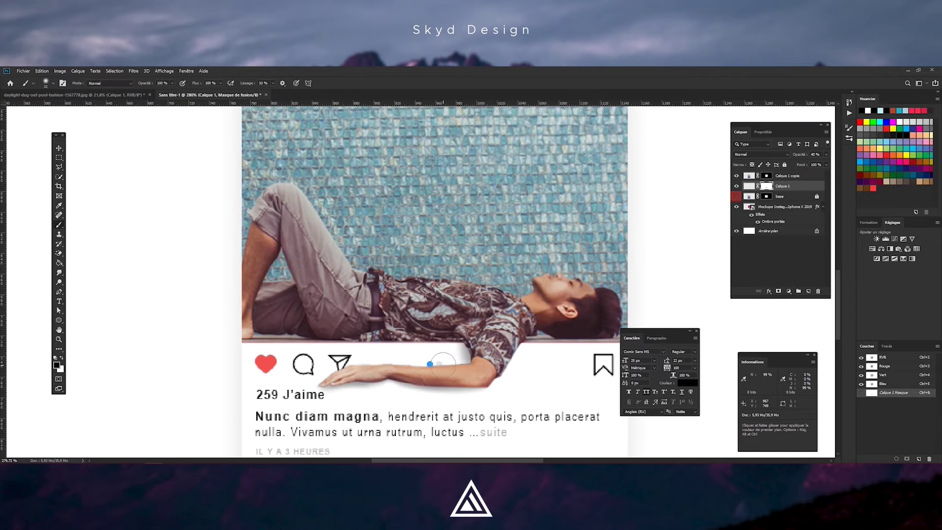
scroll(443, 364, "down", 2)
scroll(443, 364, "up", 2)
scroll(443, 364, "up", 1)
scroll(492, 367, "down", 2)
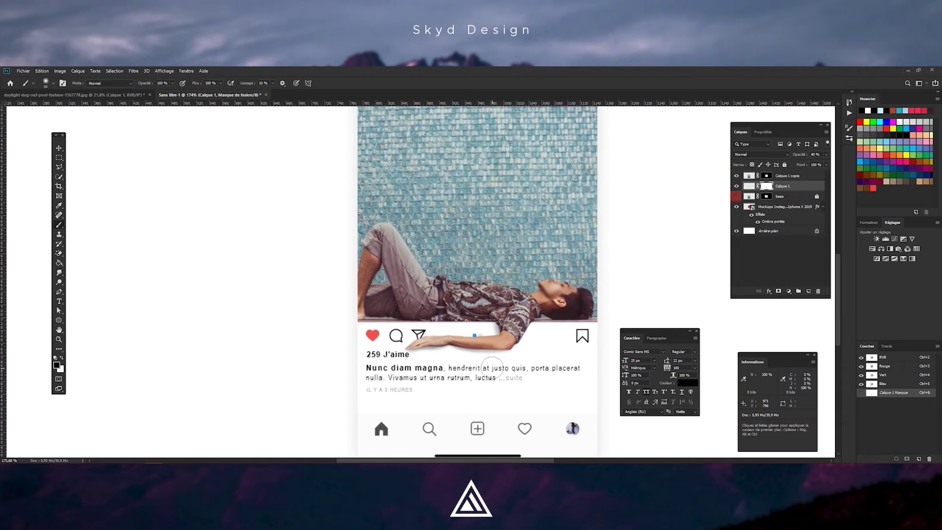
scroll(492, 368, "up", 2)
scroll(378, 364, "up", 2)
scroll(595, 369, "down", 3)
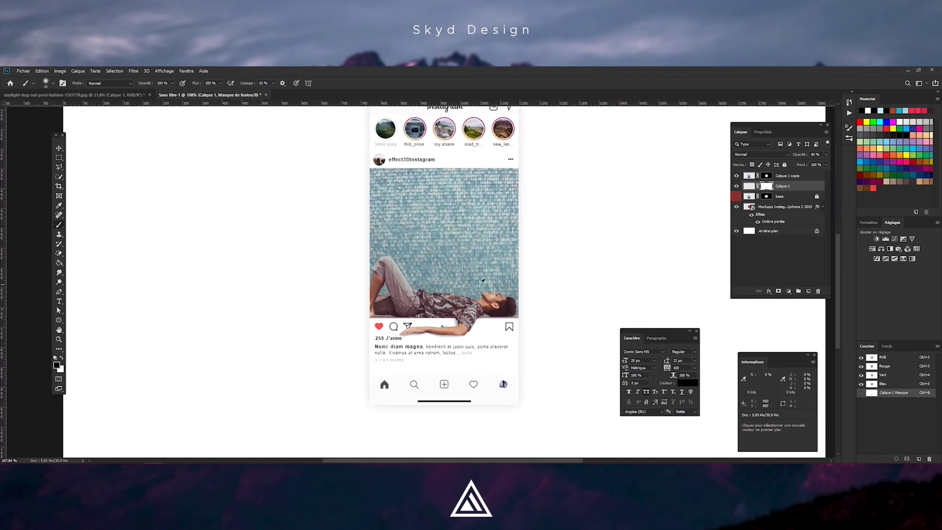
scroll(442, 323, "down", 1)
scroll(438, 316, "up", 1)
scroll(438, 316, "up", 1)
scroll(438, 315, "up", 2)
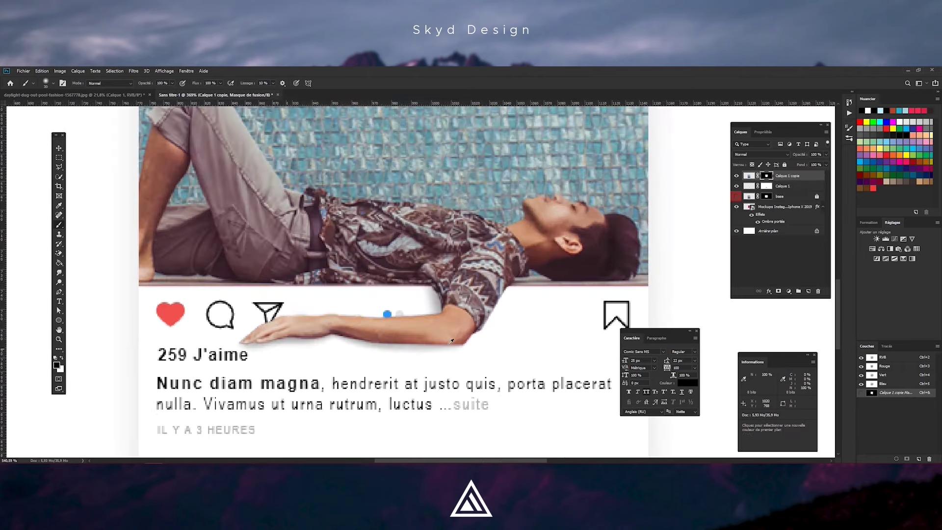
scroll(468, 352, "up", 3)
scroll(462, 360, "down", 5)
scroll(485, 344, "down", 2)
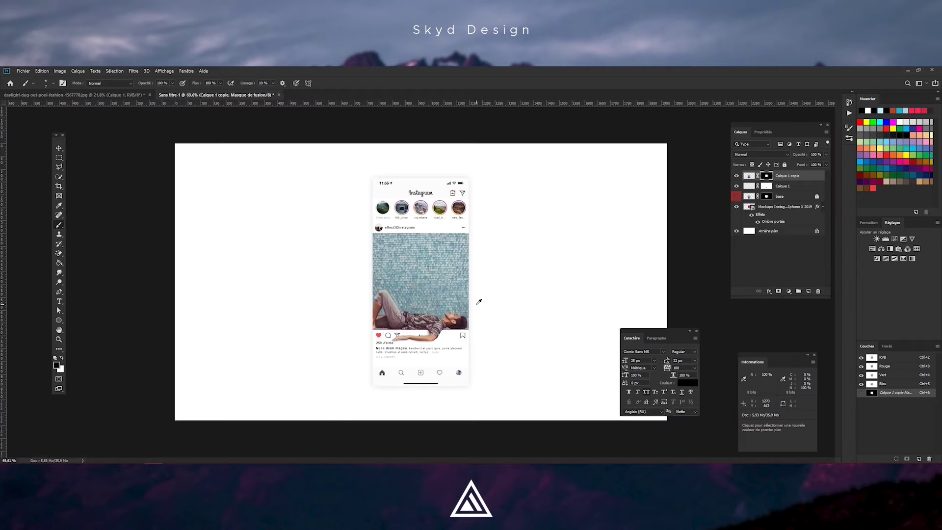
scroll(499, 313, "down", 1)
Group and rename the post layers, then fill the background with the sampled pool-tile teal.
key("ctrl+g")
double_click(765, 175)
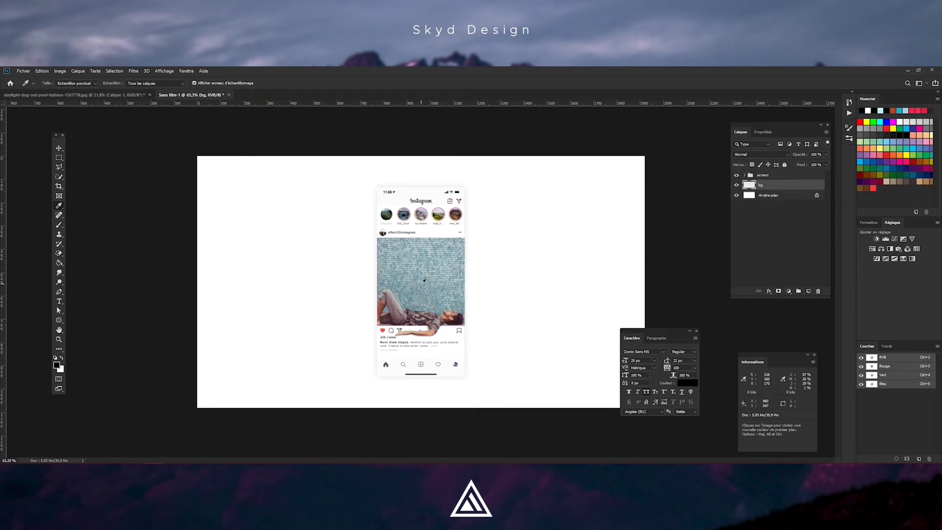
left_click(424, 282)
scroll(417, 260, "up", 3)
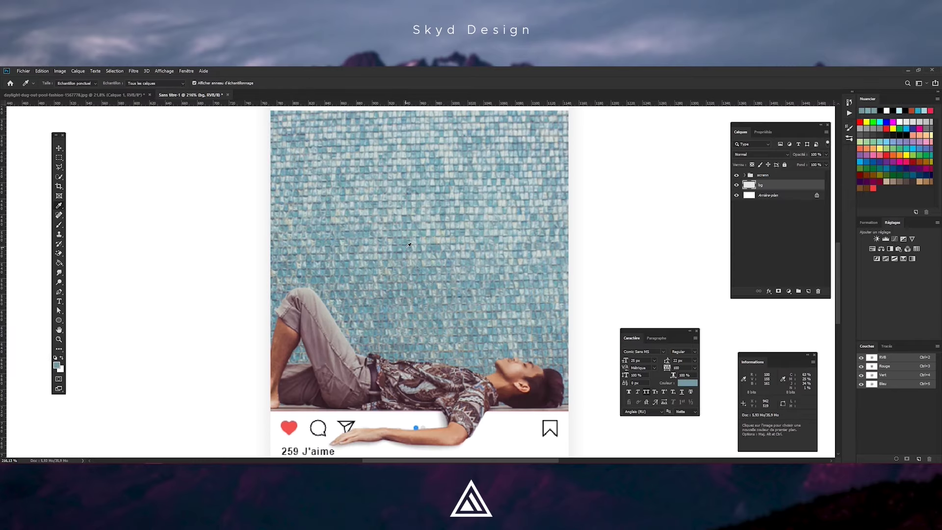
key("alt+BackSpace")
scroll(420, 289, "down", 3)
scroll(420, 289, "down", 2)
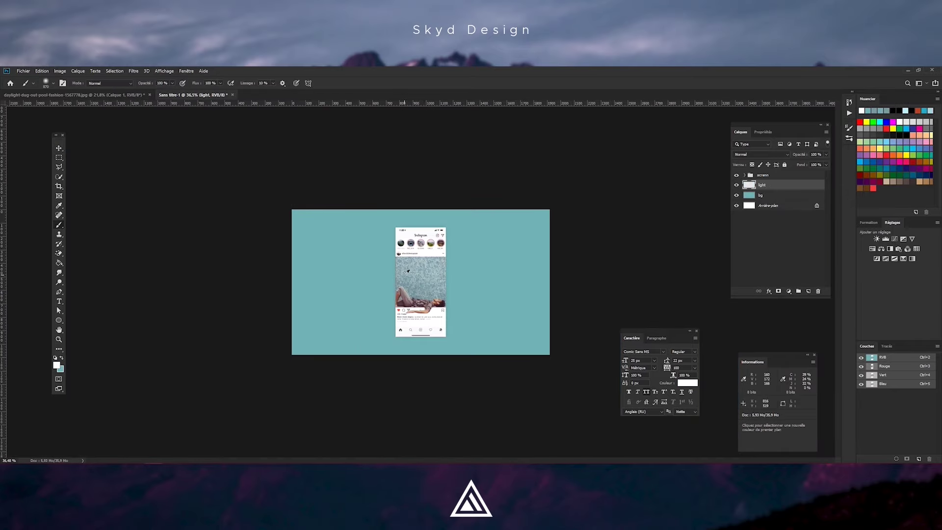
Paint a soft white glow at the centre and collapse the post layer group.
left_click(420, 289)
scroll(420, 289, "down", 1)
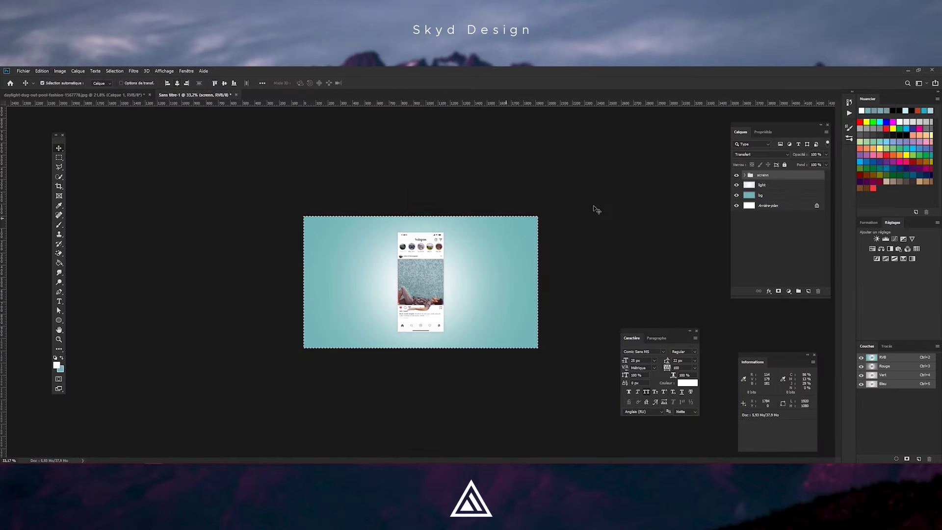
left_click(796, 185, "shift")
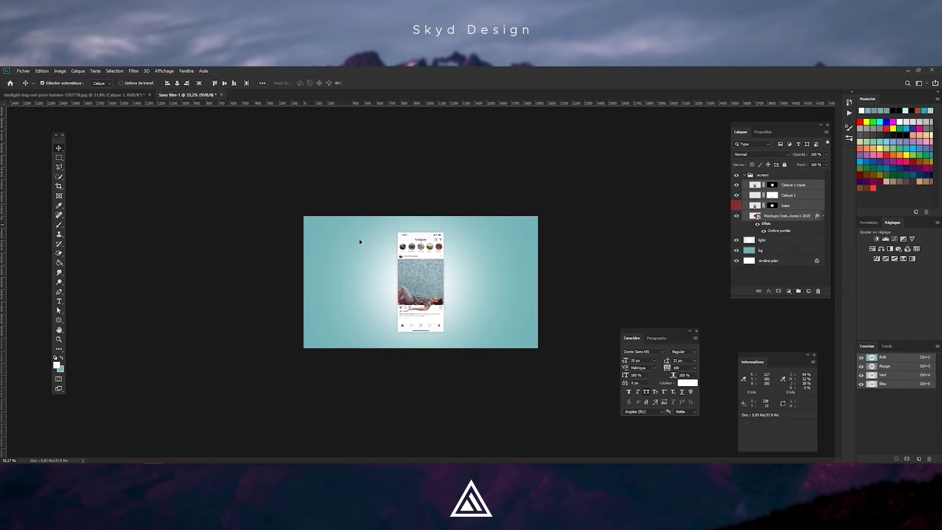
key("ctrl+0")
left_click(743, 175)
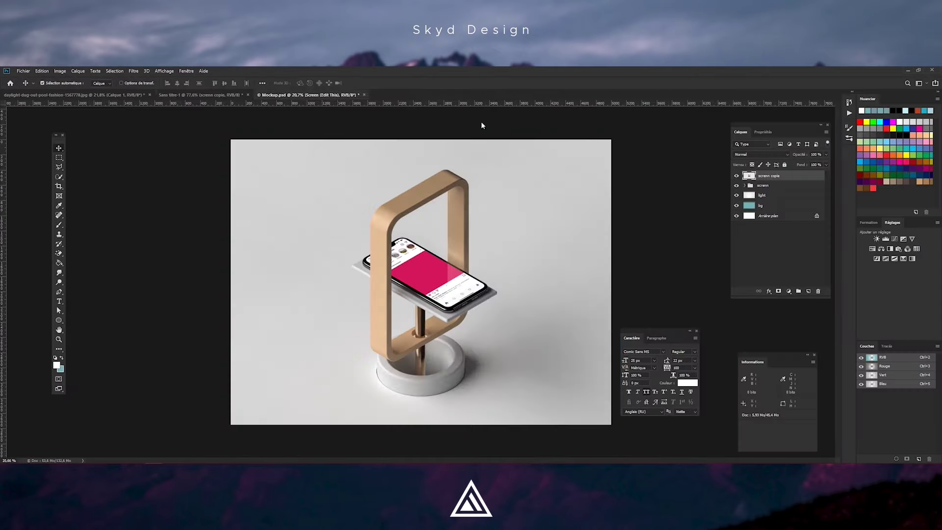
Scale the Instagram post to fill the phone's Screen smart object, save it, and return to Sans titre-1.
left_click(392, 308)
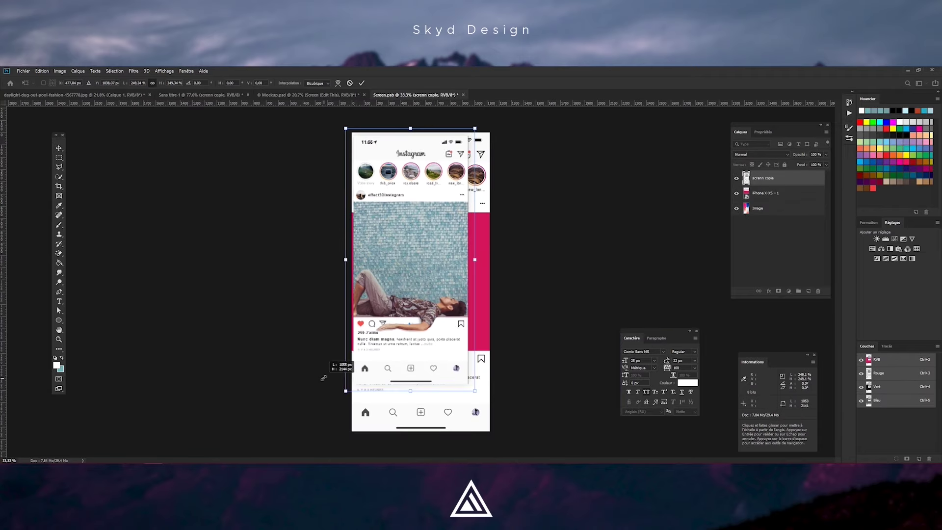
left_click_drag(337, 368, 528, 422)
key("Return")
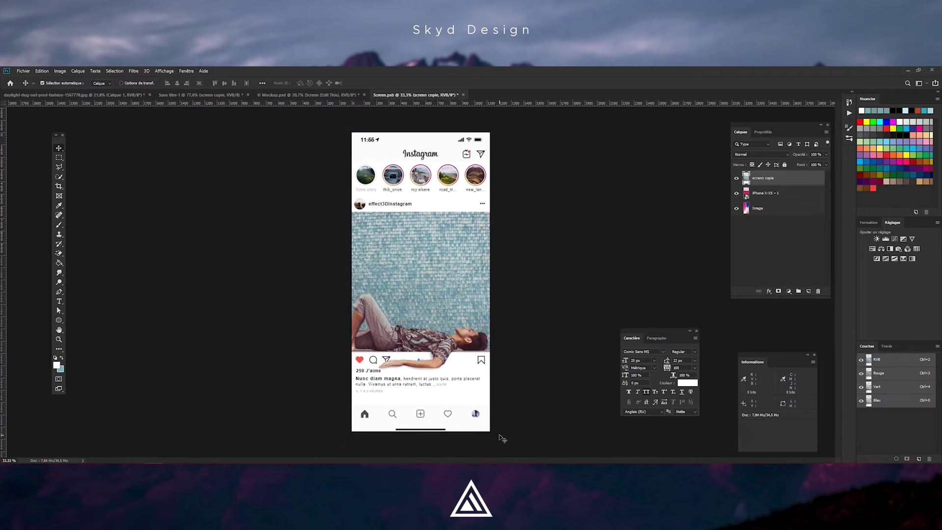
key("ctrl+s")
key("ctrl+0")
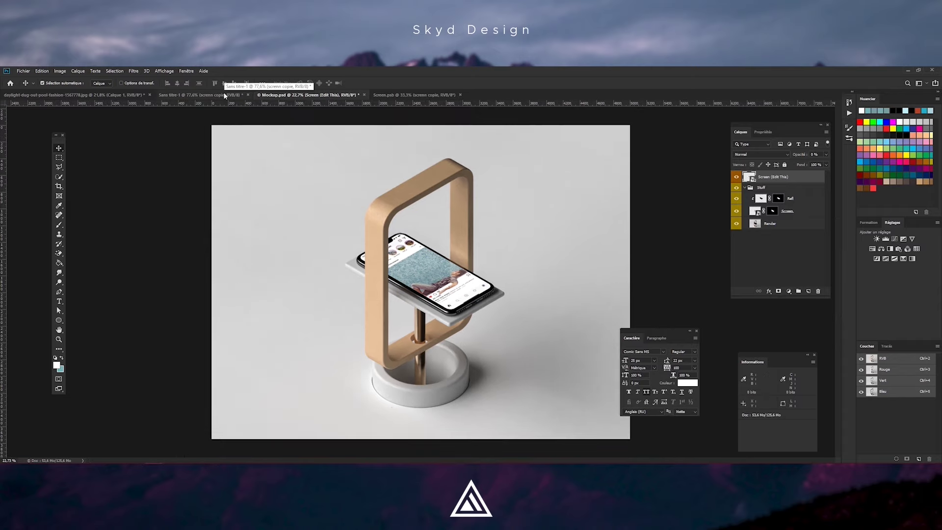
left_click(227, 95)
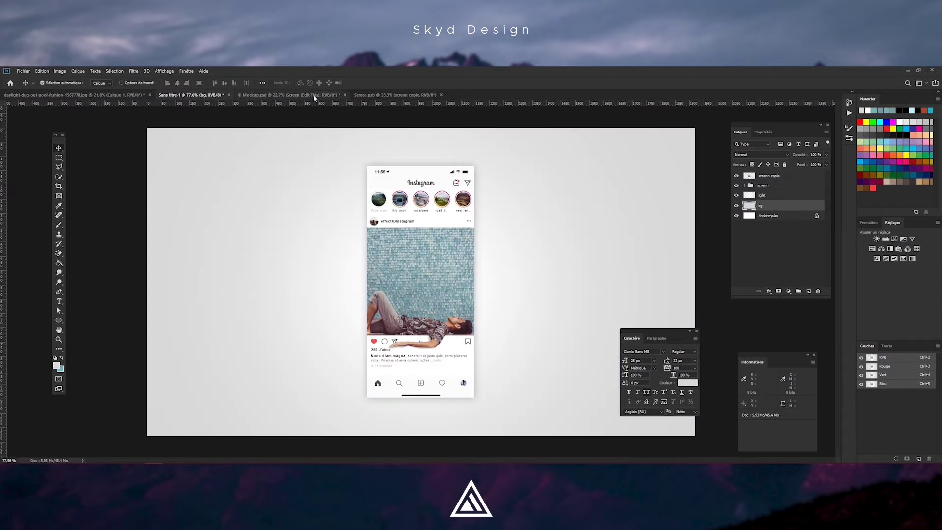
Copy the phone-stand mockup into Sans titre-1 and scale it down to about 30%.
left_click(314, 95)
mouse_move(420, 282)
left_mouse_down()
mouse_move(515, 196)
mouse_move(466, 256)
left_mouse_up()
key("ctrl+t")
scroll(353, 251, "up", 3)
scroll(353, 251, "up", 3)
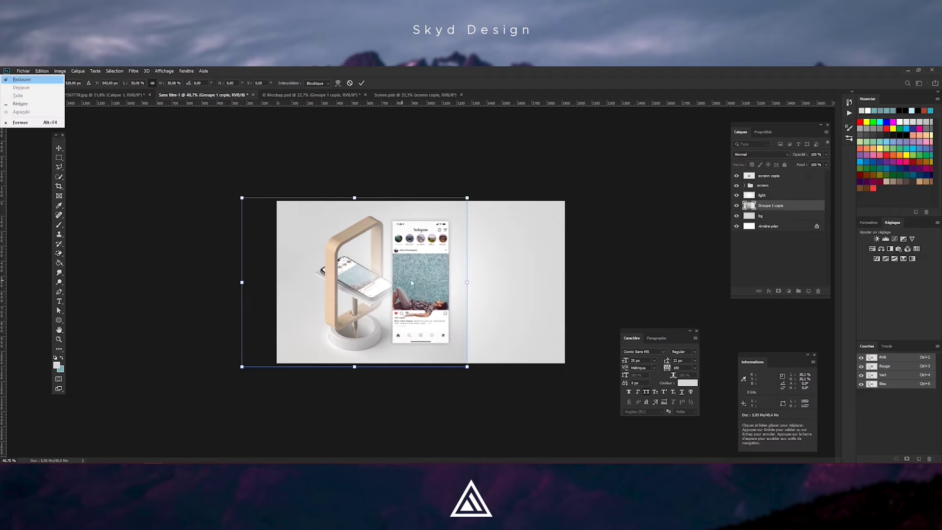
key("Return")
Swap which post screen group is visible and move the mockup to the left side.
key("b")
mouse_move(780, 206)
left_mouse_down()
mouse_move(789, 195)
mouse_move(736, 176)
left_mouse_up()
key("ctrl+z")
key("v")
left_click(736, 176)
left_click(736, 185)
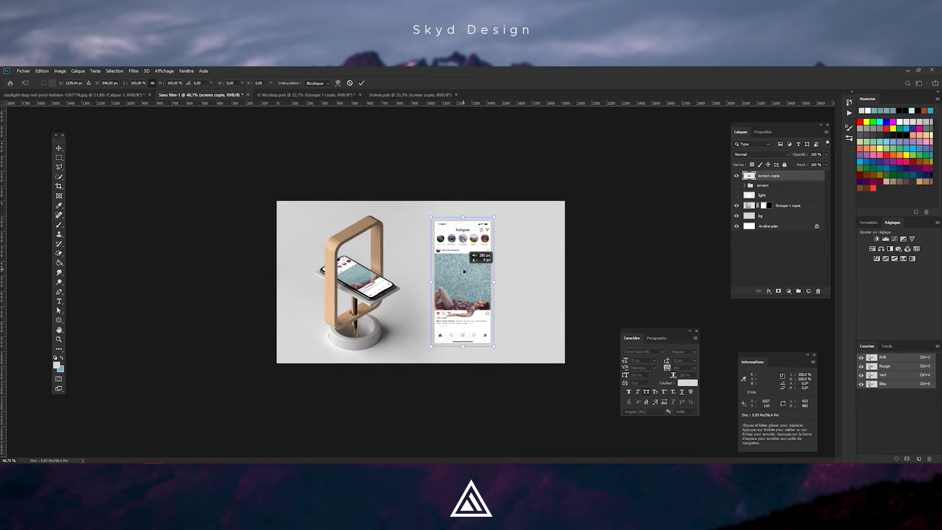
left_click(785, 205)
scroll(444, 260, "up", 2)
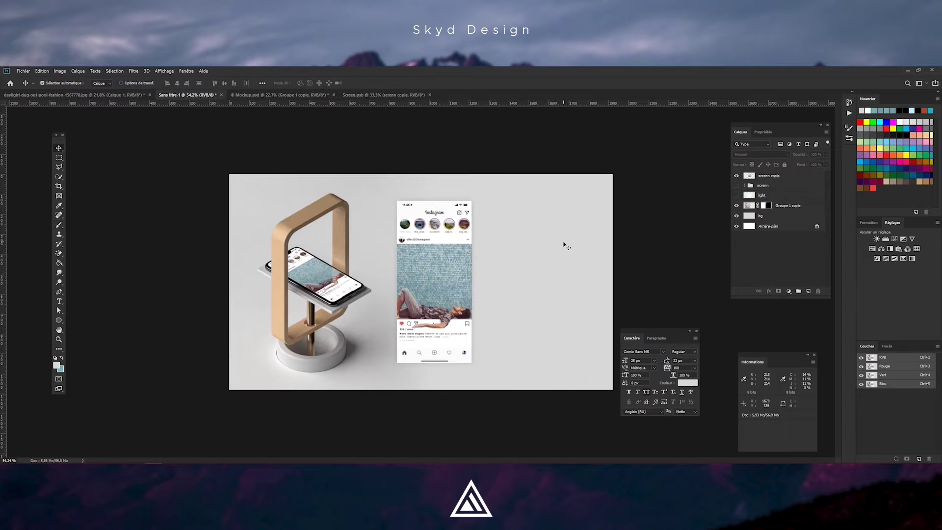
Start a new text layer beside the screen with white as the text colour.
key("t")
left_click(515, 227)
left_click(294, 83)
key("Return")
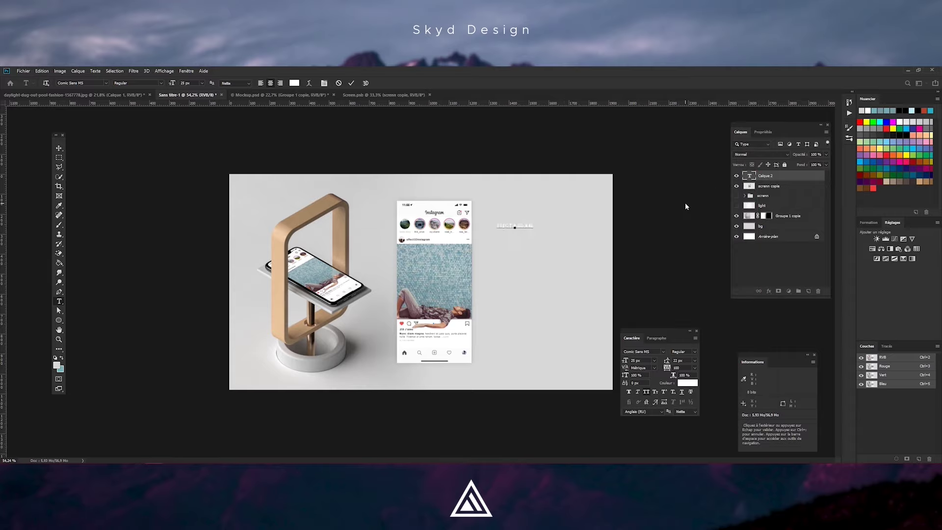
Set the font to Karla and enlarge the EFFECT text beneath INSTAGRAM.
type("Karla")
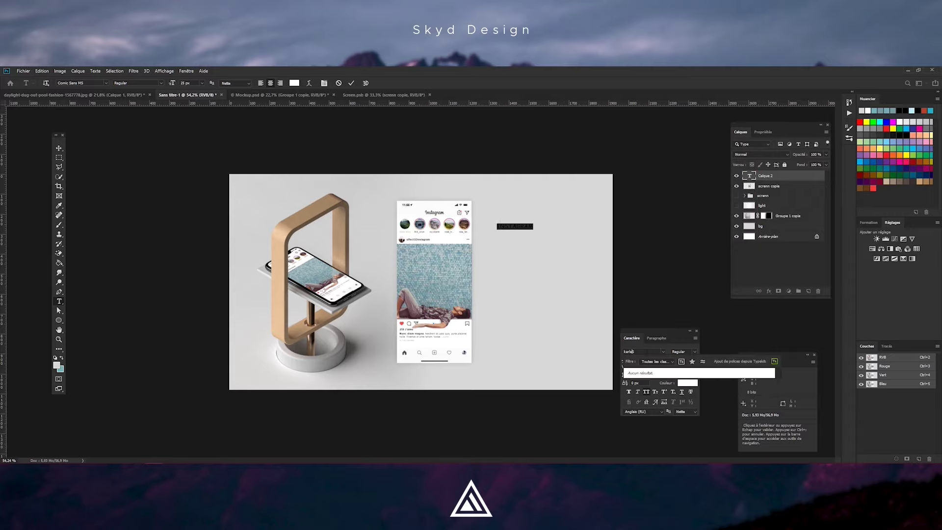
key("Return")
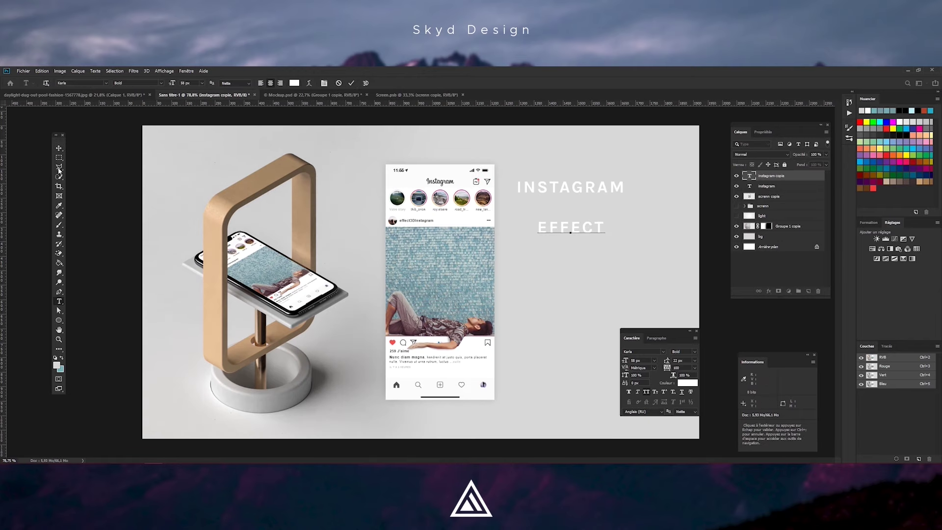
key("ctrl+Return")
key("ctrl+t")
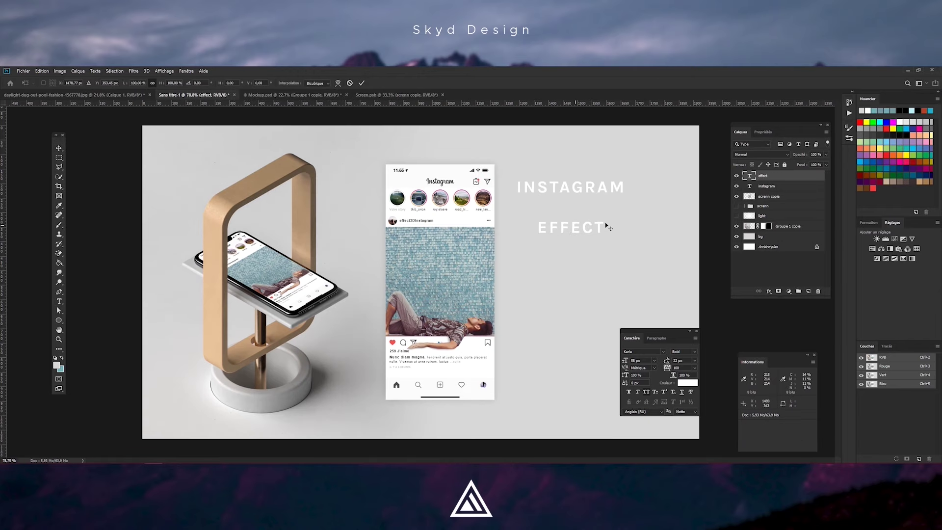
left_click_drag(605, 222, 623, 189)
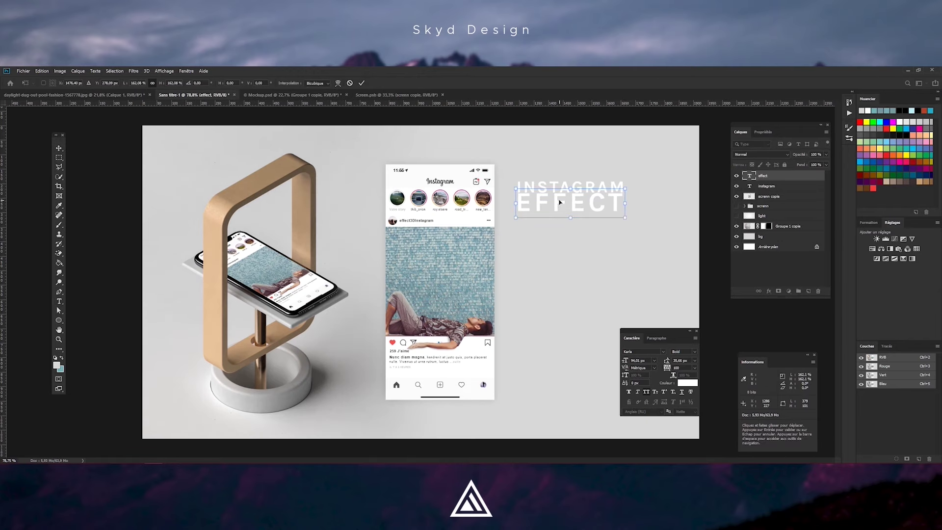
key("Return")
Place the duplicated text below EFFECT and scale it up as the large '3D'.
mouse_move(560, 204)
left_mouse_down()
mouse_move(559, 246)
mouse_move(655, 233)
left_mouse_up()
key("ctrl+t")
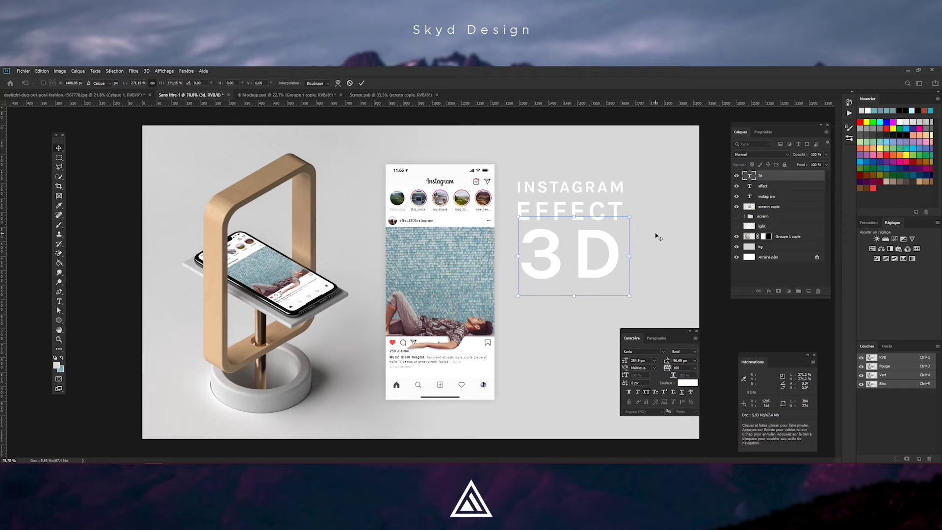
key("Return")
scroll(544, 261, "up", 2, "alt")
left_click(810, 198)
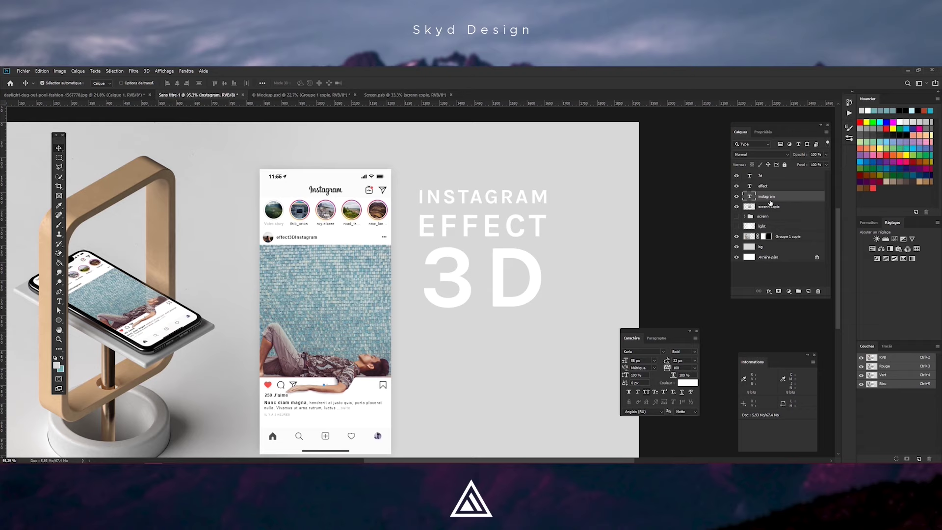
Add Bevel & Emboss to the title text and shift the Instagram screen to the right edge.
left_click_drag(510, 204, 179, 174)
left_click(169, 226)
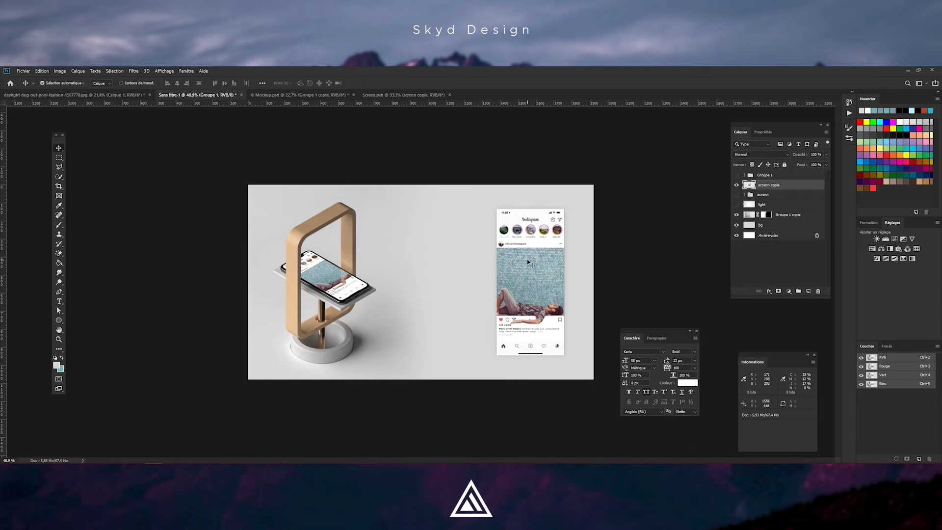
left_click(737, 175)
key("ctrl+t")
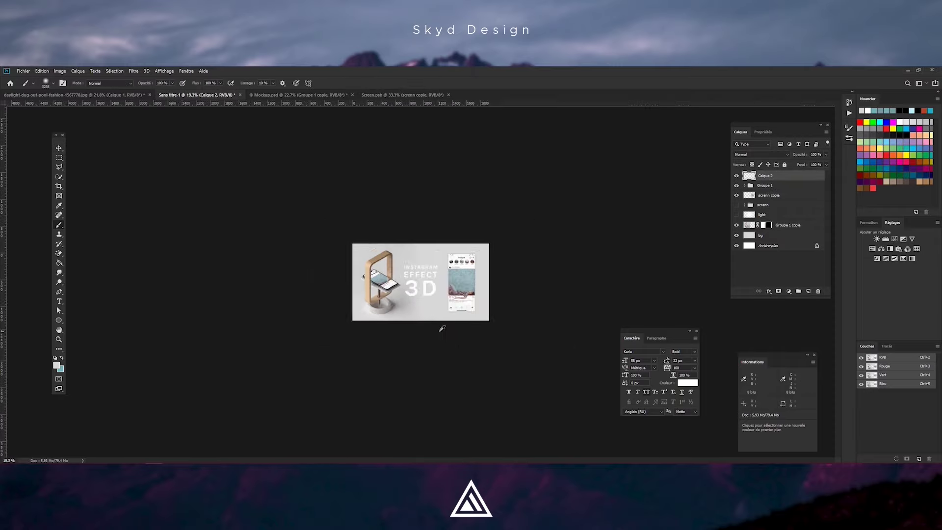
left_click(737, 176)
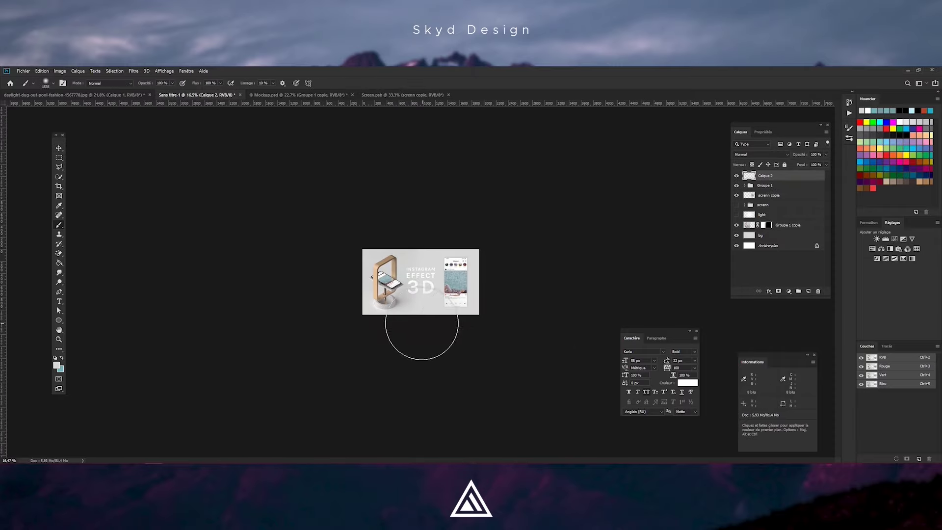